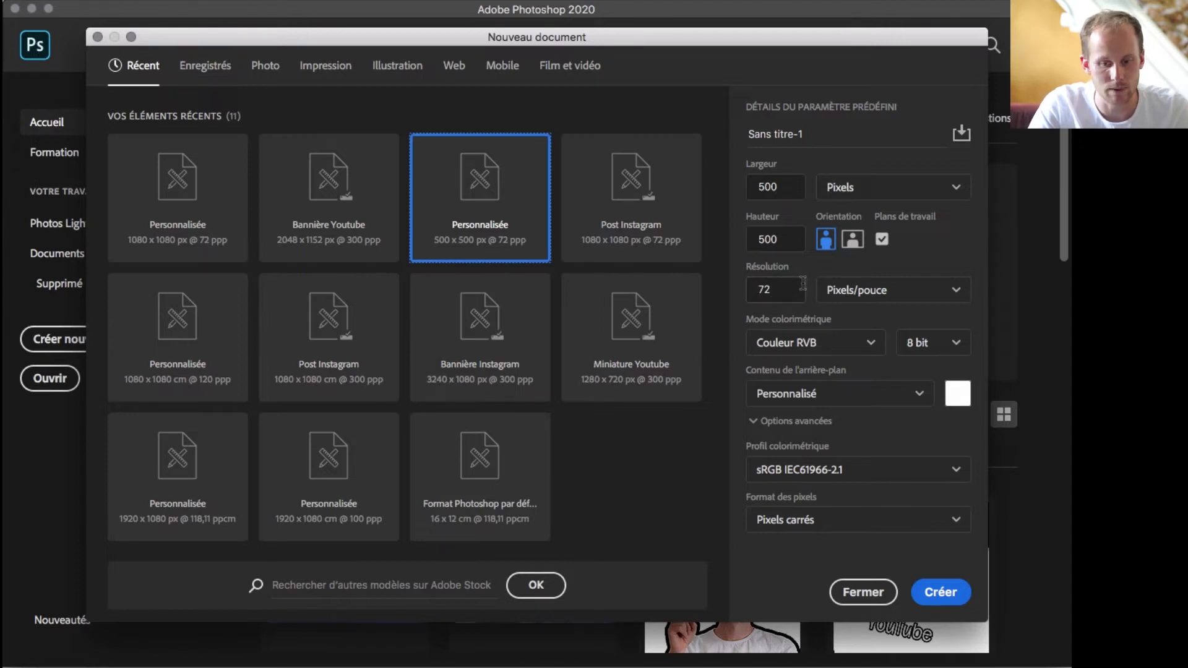
Create a 500 × 500 px document named "ex" at 72 ppi with artboards enabled
left_click(812, 135)
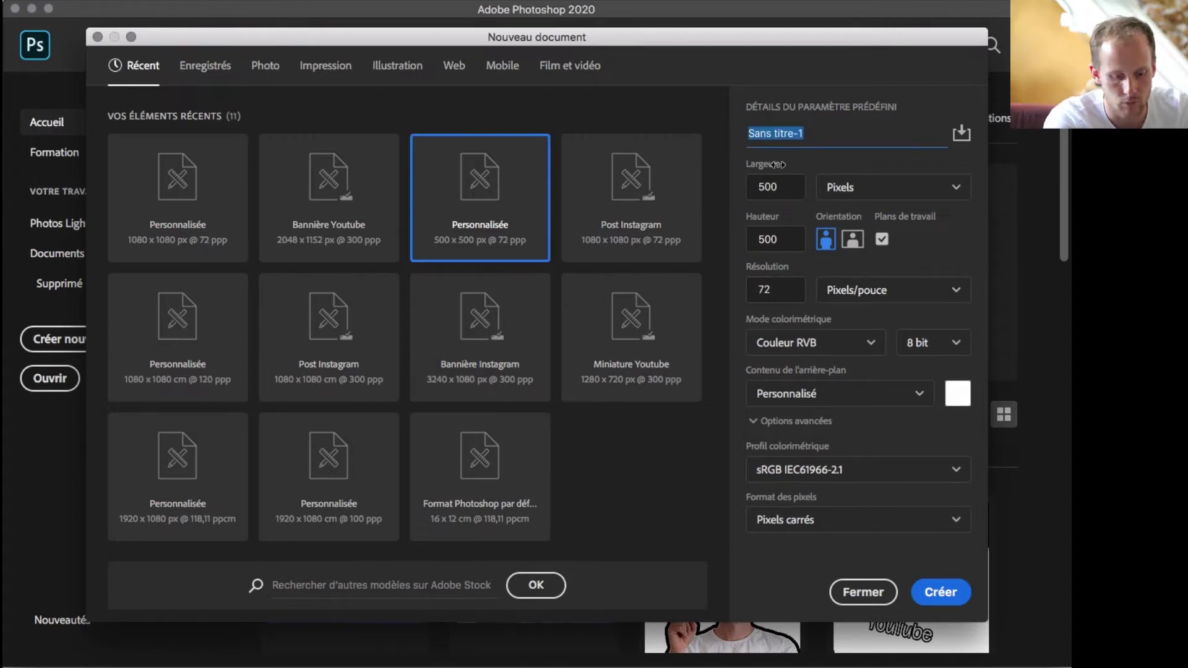
type("ex")
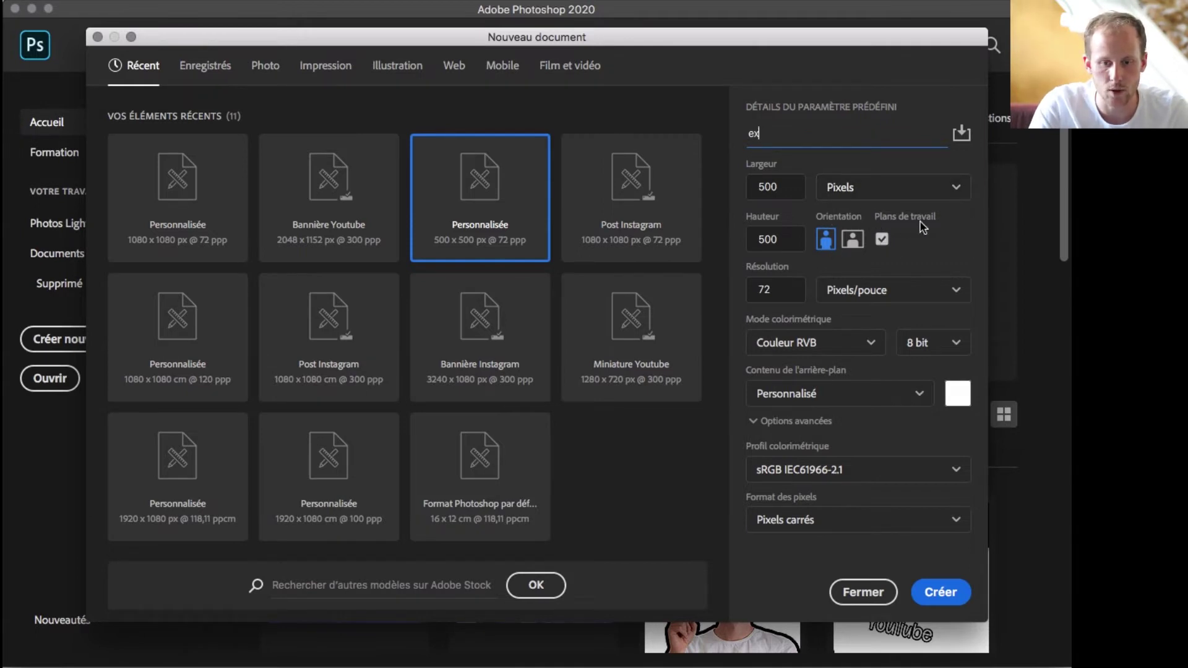
left_click(927, 592)
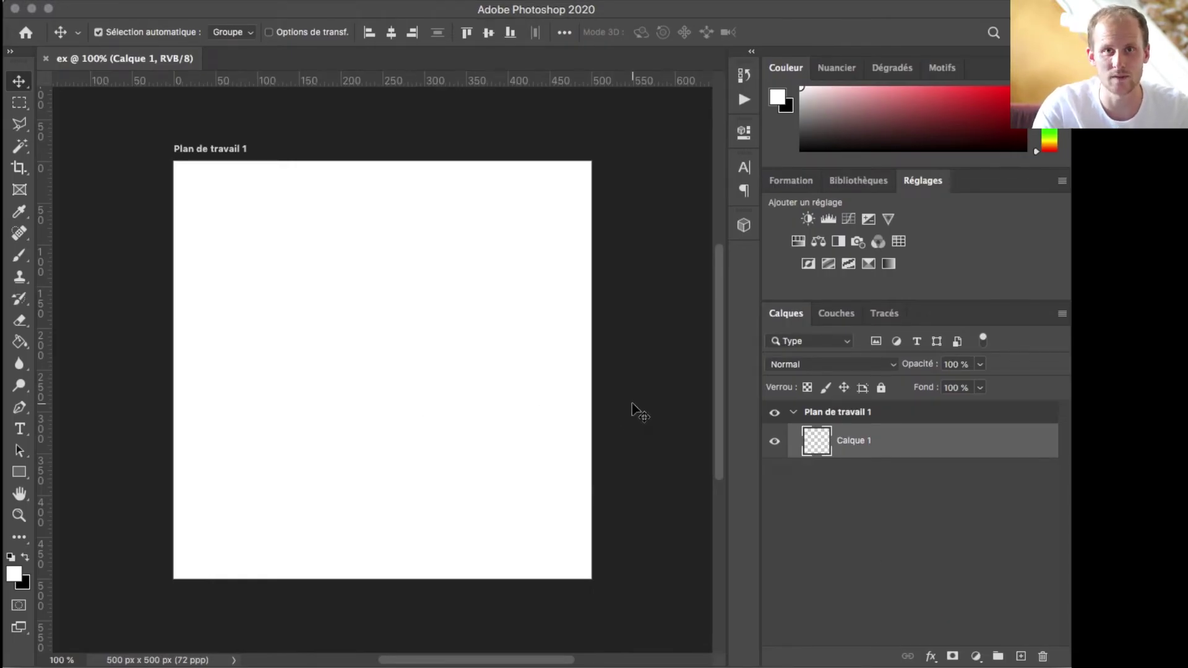
With the Artboard tool, add a second artboard directly to the right of Plan de travail 1
left_click(18, 82)
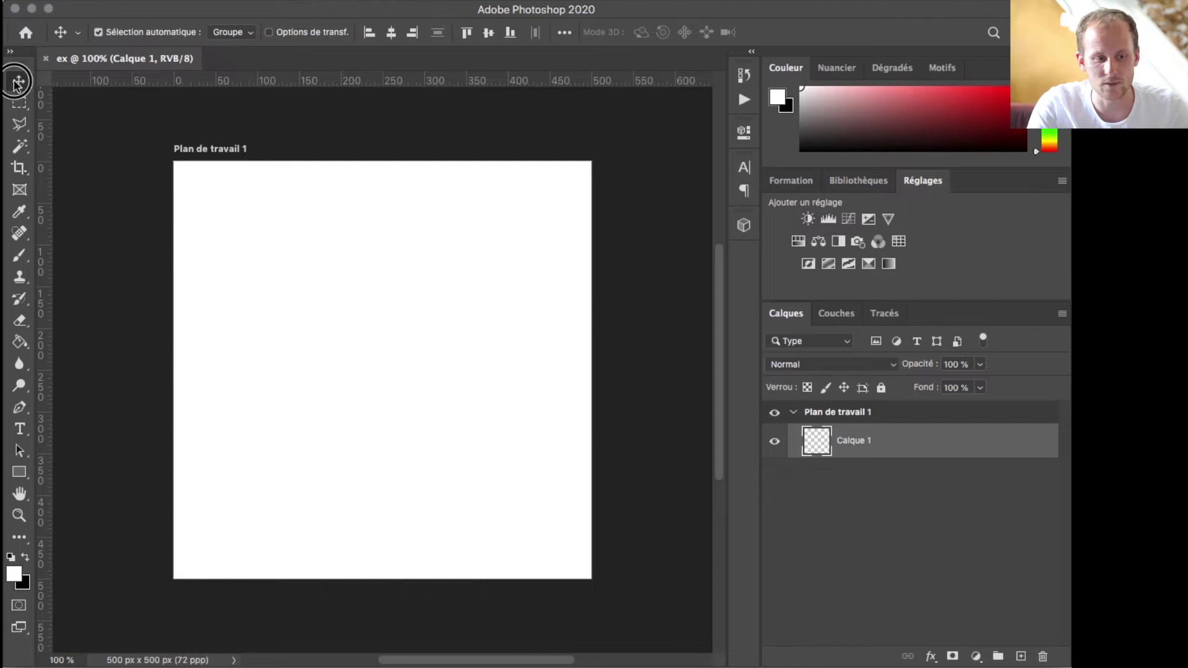
left_click_drag(18, 81, 82, 99)
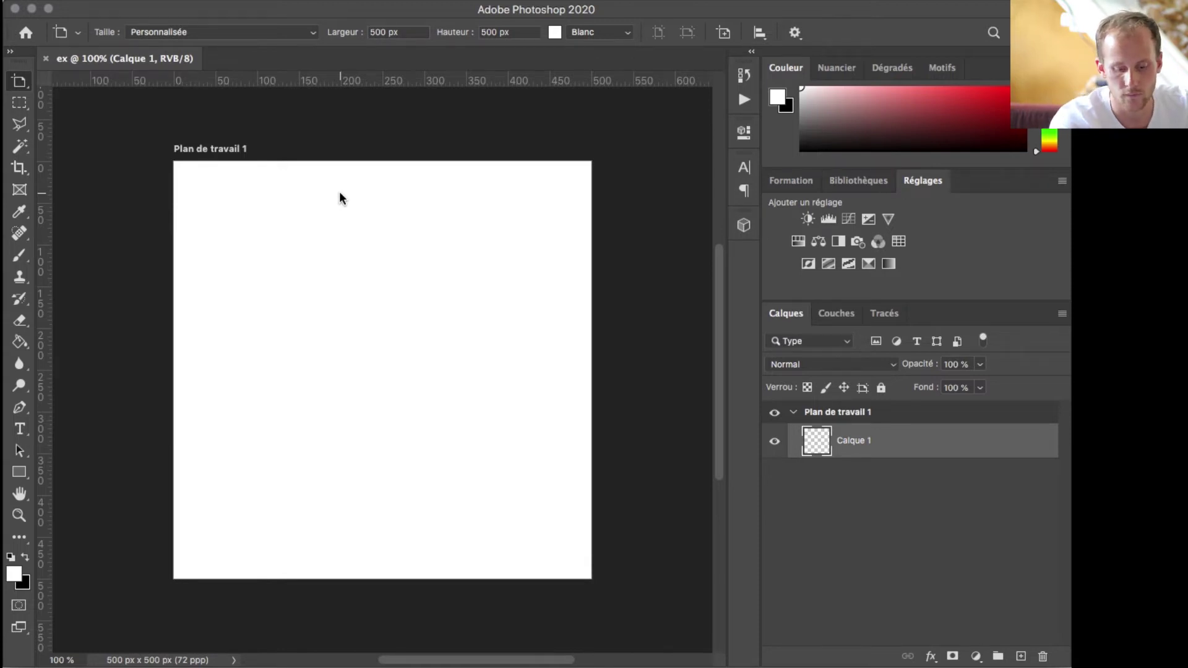
key("v")
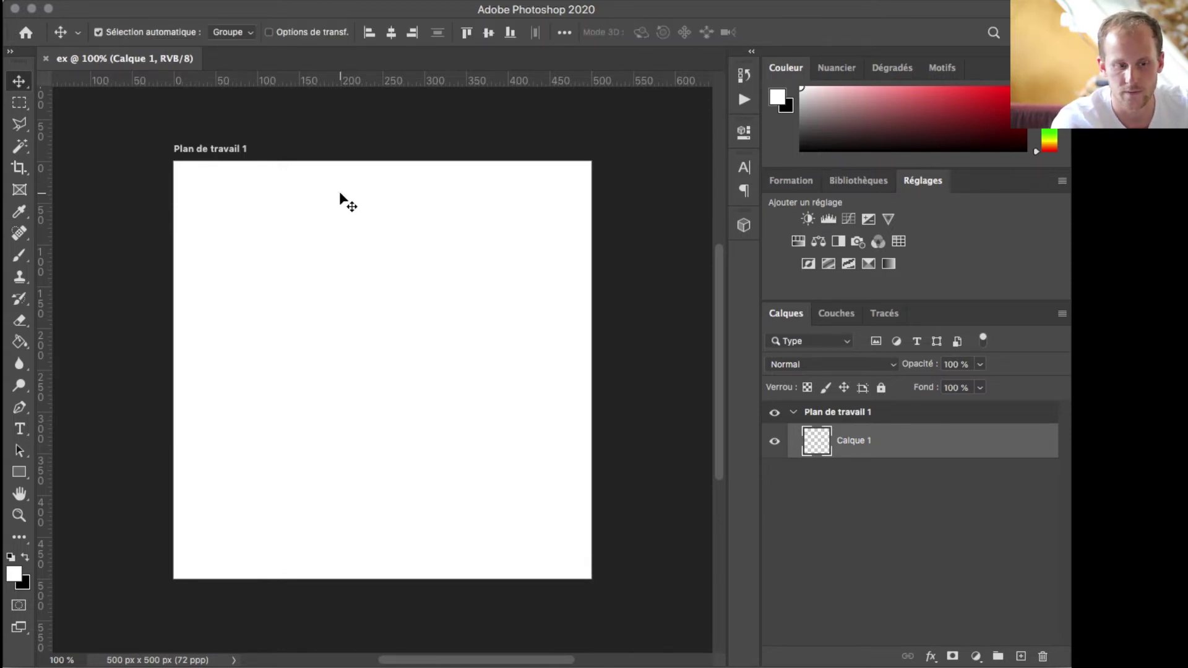
key("v")
key("v")
key("v")
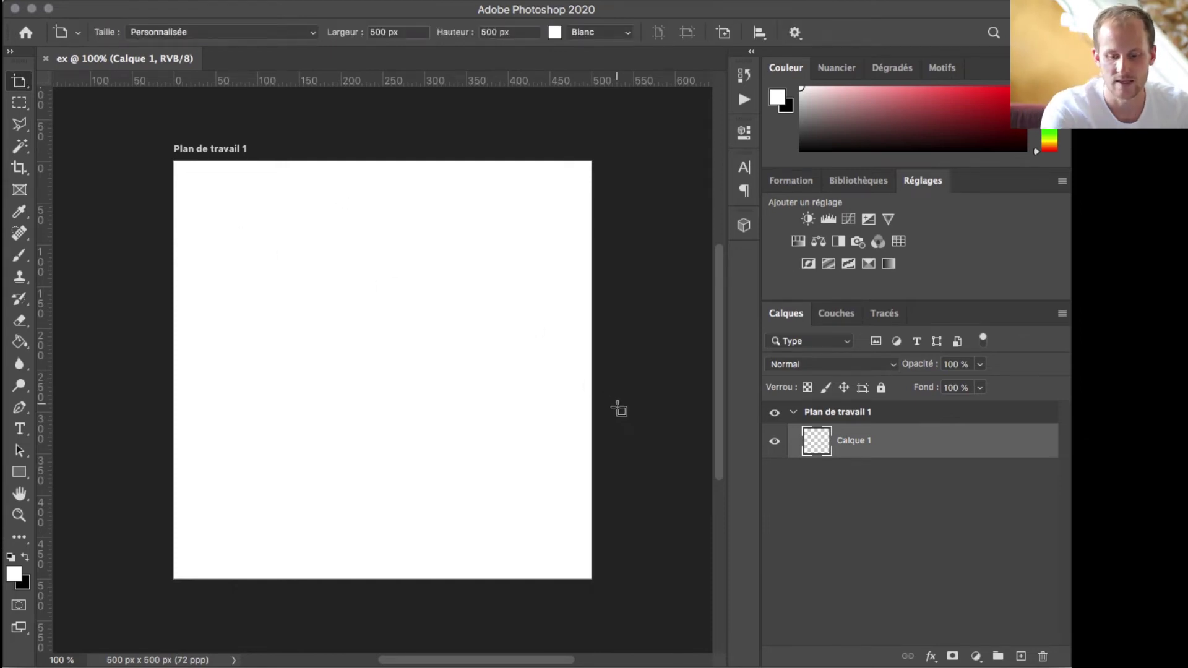
key("super+minus")
left_click(845, 413)
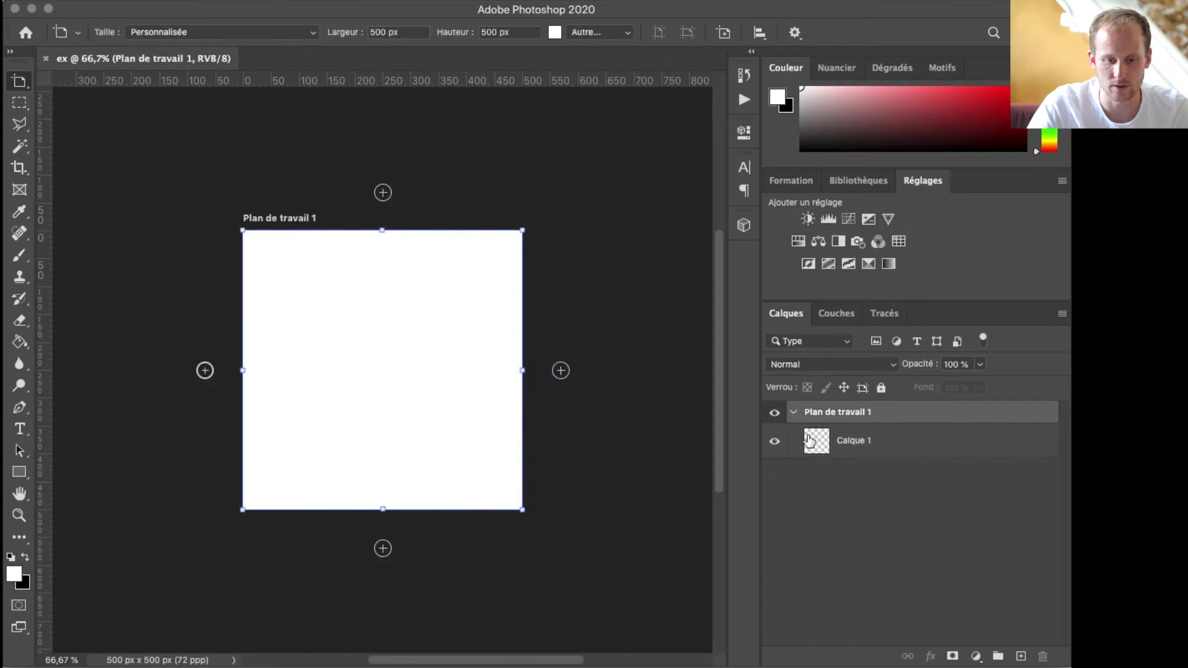
left_click(560, 371)
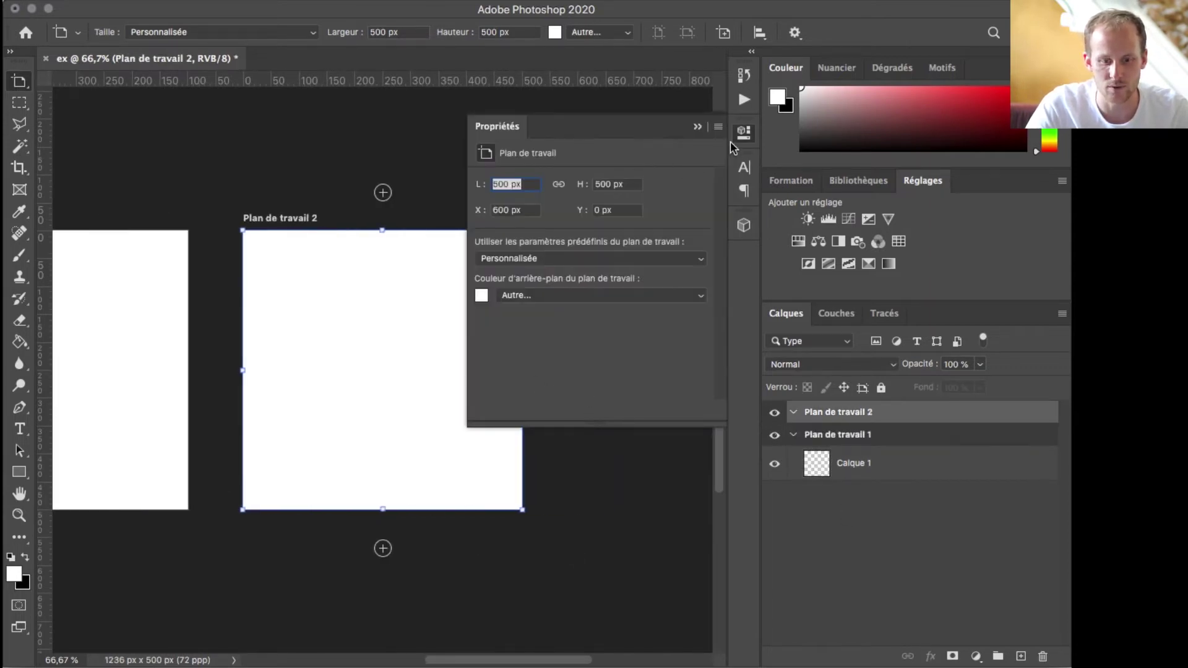
Add one artboard below Plan de travail 2 and another to its left, completing a two-by-two grid
key("super+minus")
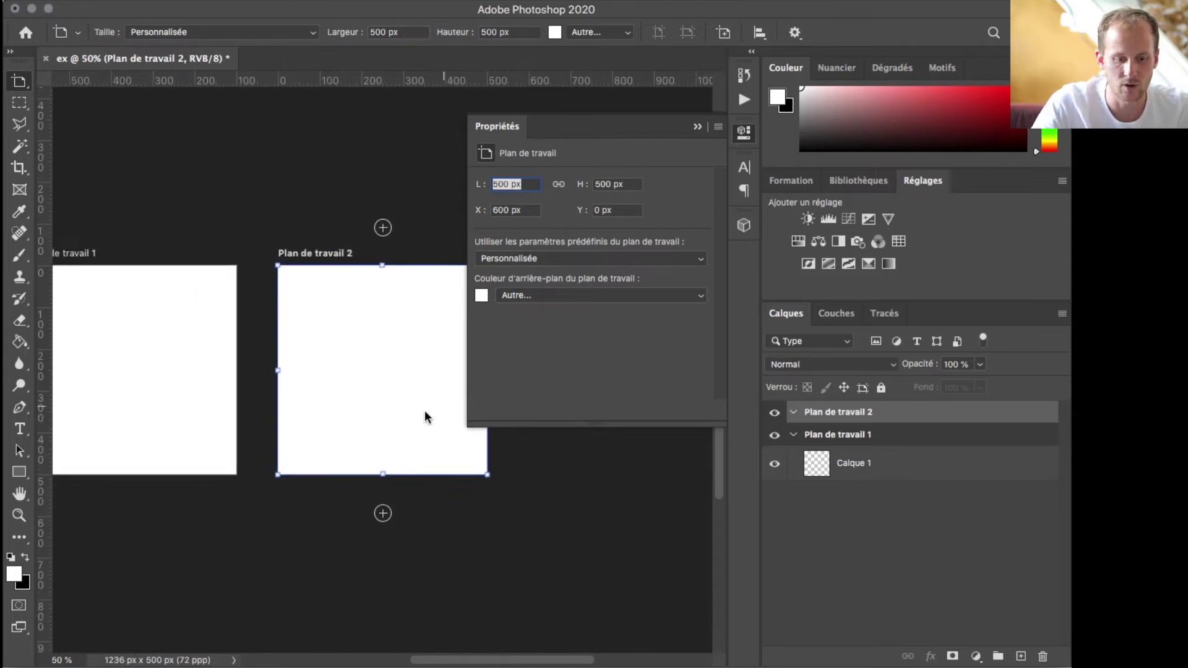
left_click(383, 513)
left_click(242, 374)
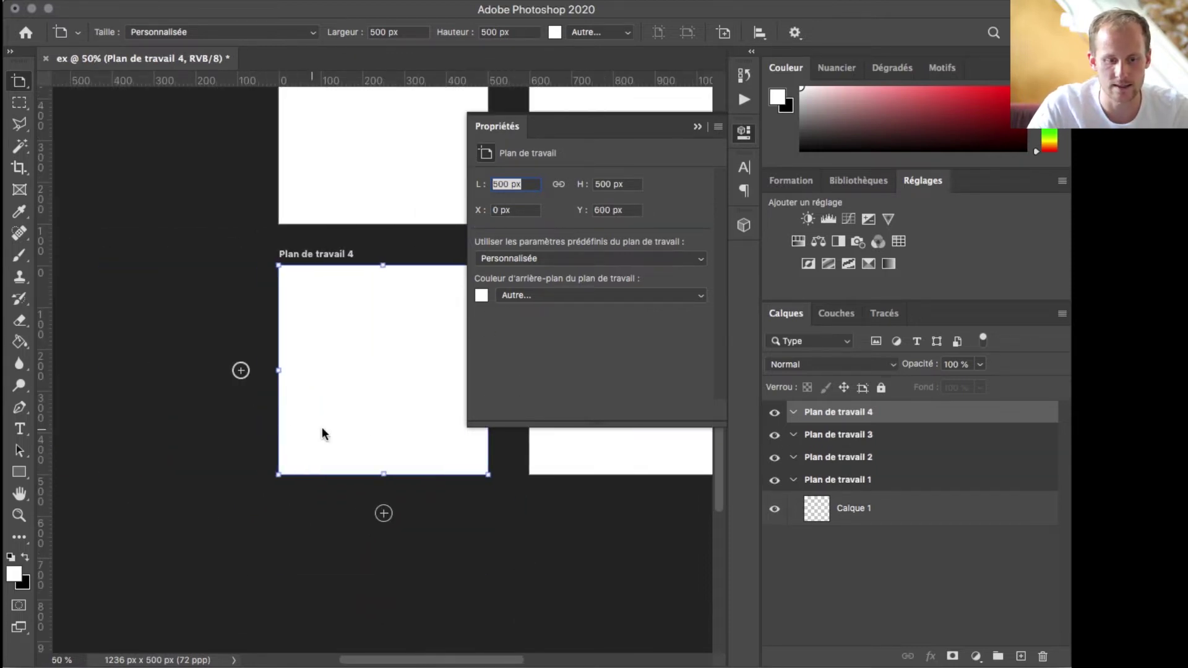
left_click(736, 135)
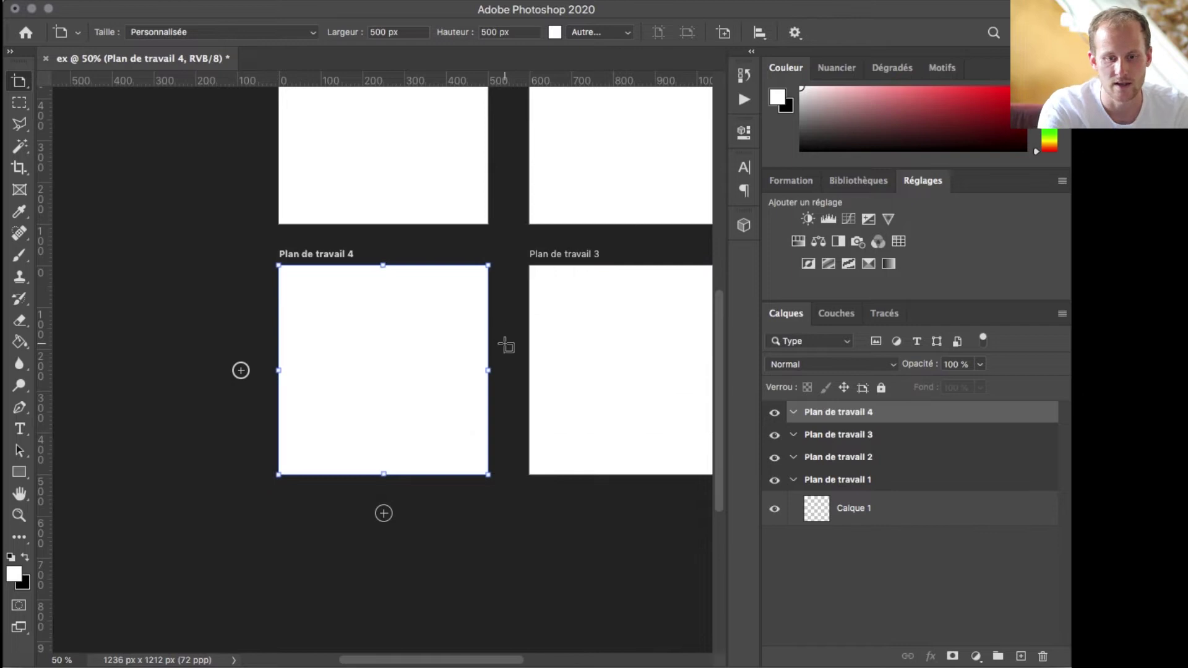
scroll(513, 346, "right", 4)
scroll(513, 347, "up", 4)
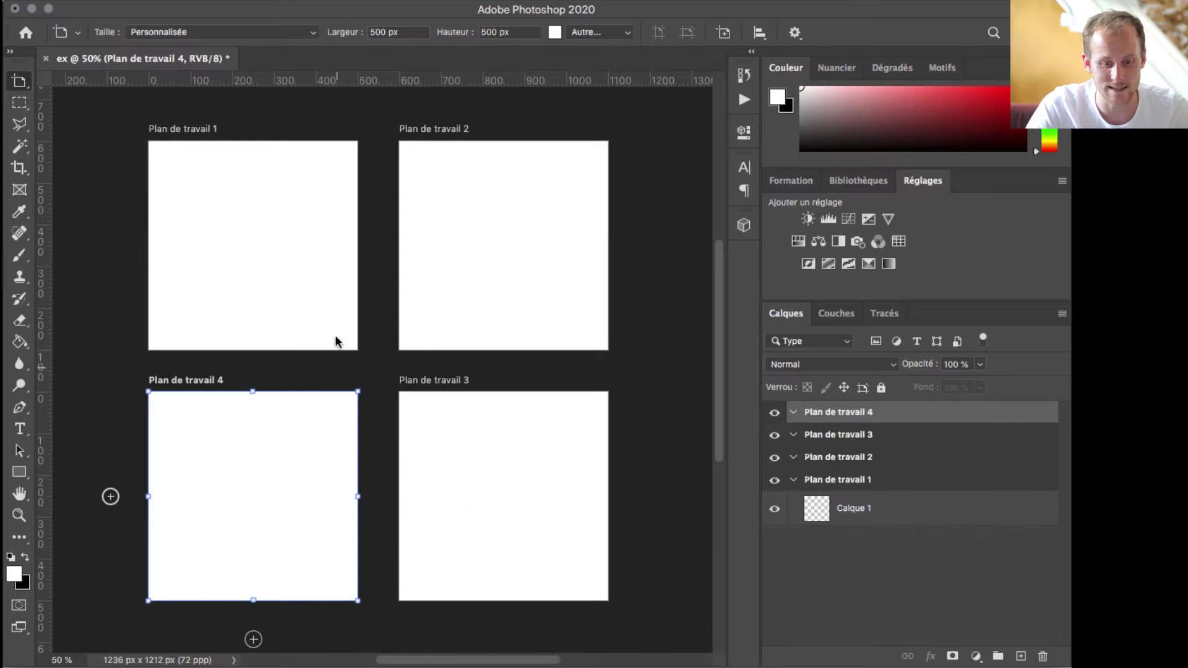
Rename Plan de travail 1 to 4 as "tutos", "conseils", "méthodes" and "graphisme" respectively
left_click(793, 481)
left_click(827, 481)
double_click(827, 482)
type("tutos")
key("shift+Tab")
type("conseils")
key("shift+Tab")
type("méthodes")
key("shift+Tab")
type("graphisme")
key("Return")
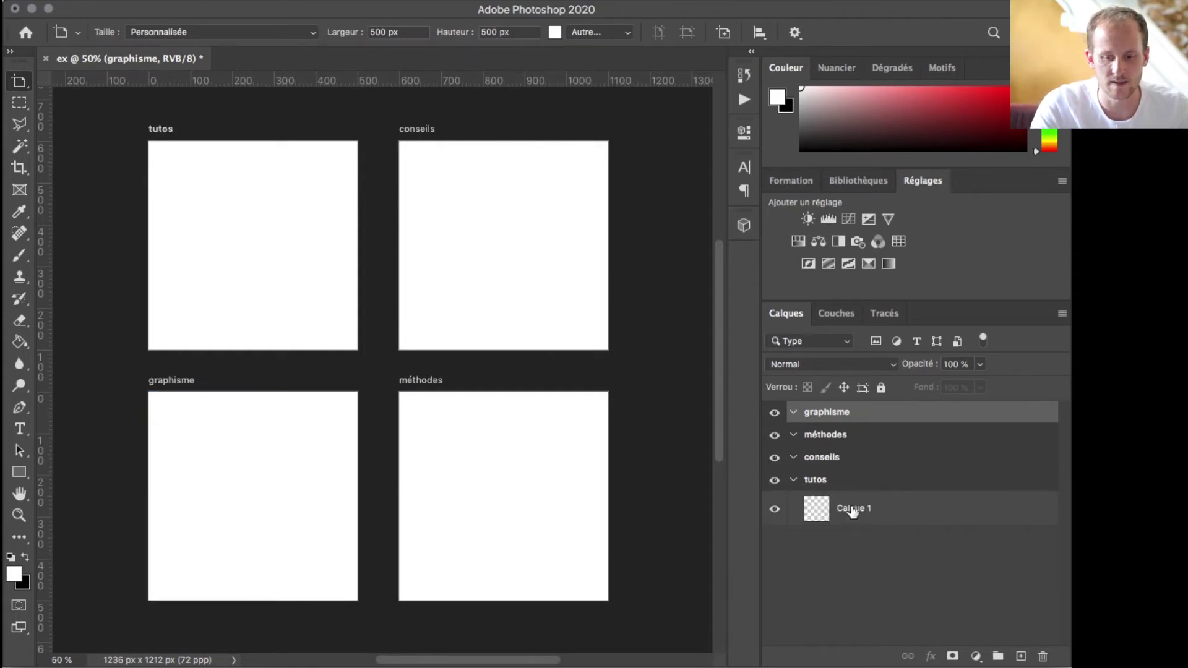
Fill Calque 1 in the tutos artboard with black using the Paint Bucket
left_click(824, 509)
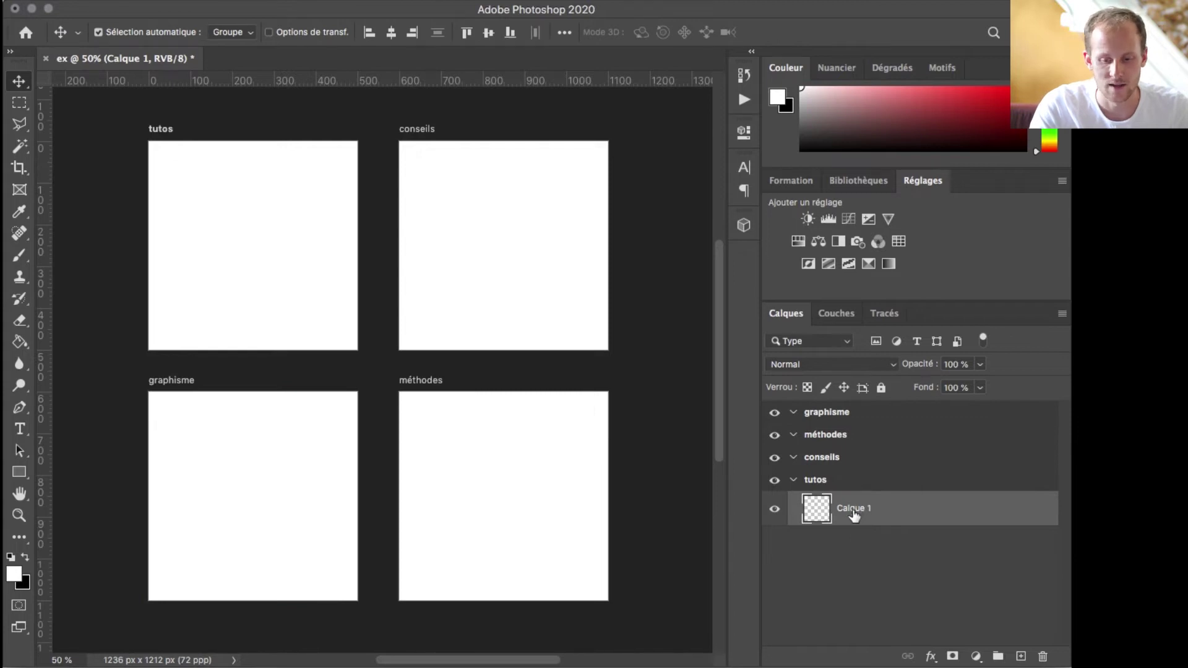
key("g")
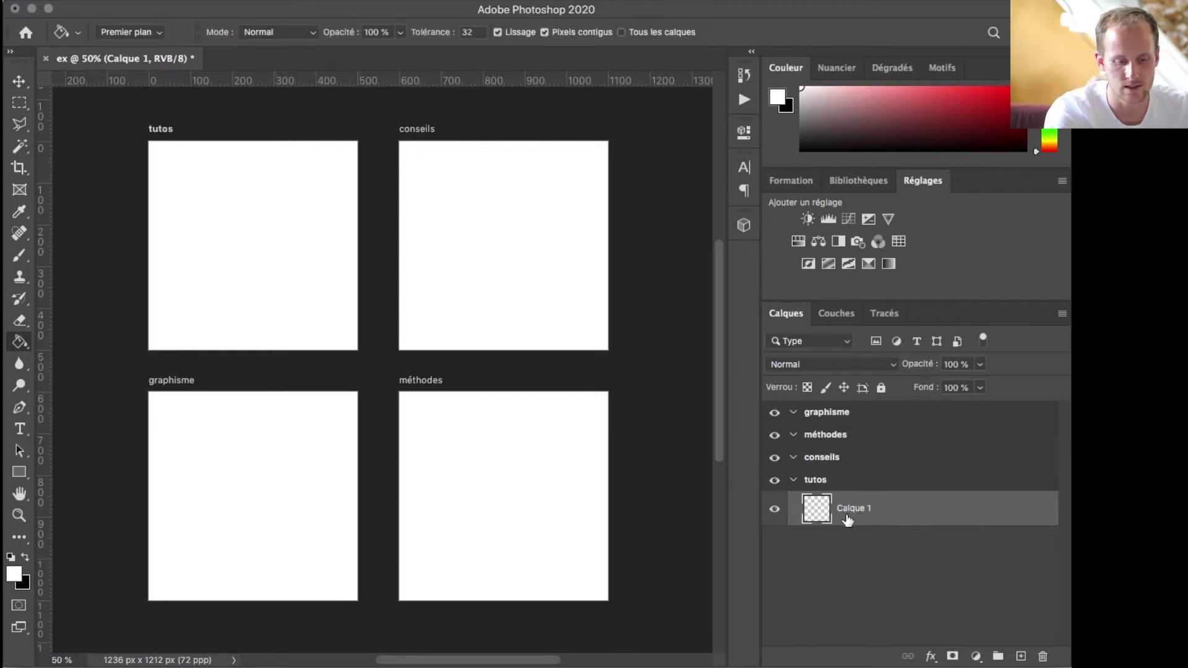
left_click(26, 559)
left_click(267, 230)
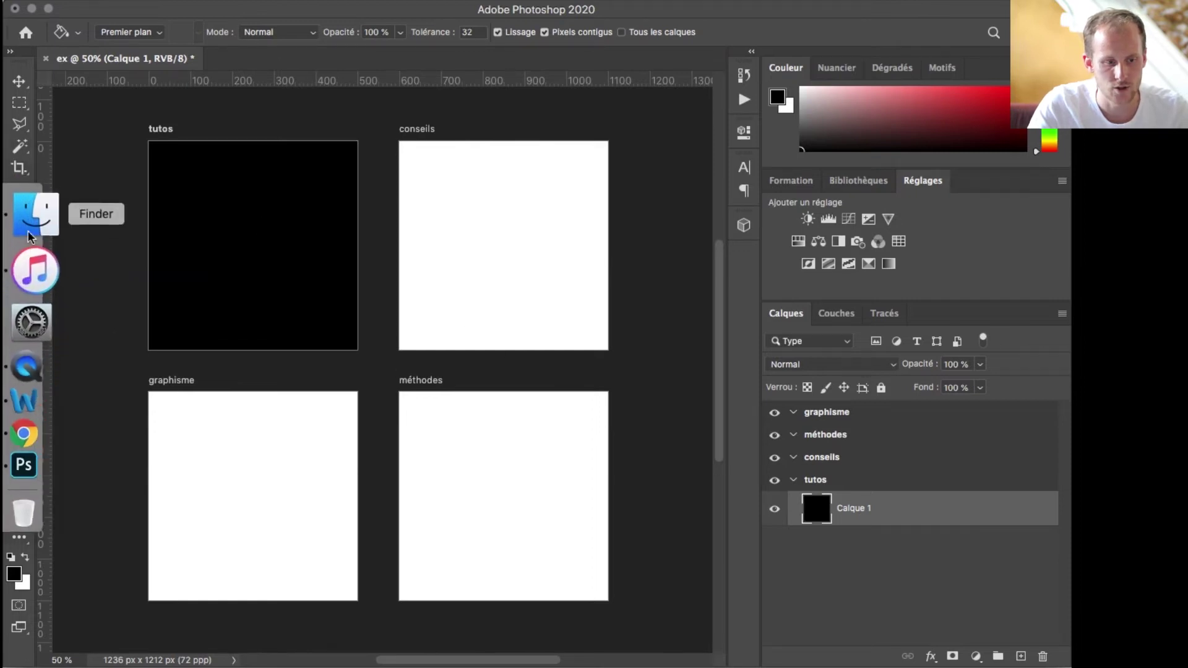
Place the image "photo de profil contour blanc" from Finder in the upper middle of the tutos artboard
left_click(27, 214)
left_click_drag(635, 204, 187, 256)
left_click_drag(254, 232, 255, 206)
key("Return")
Add the white text "TUTOS" below the photo on the tutos artboard
key("t")
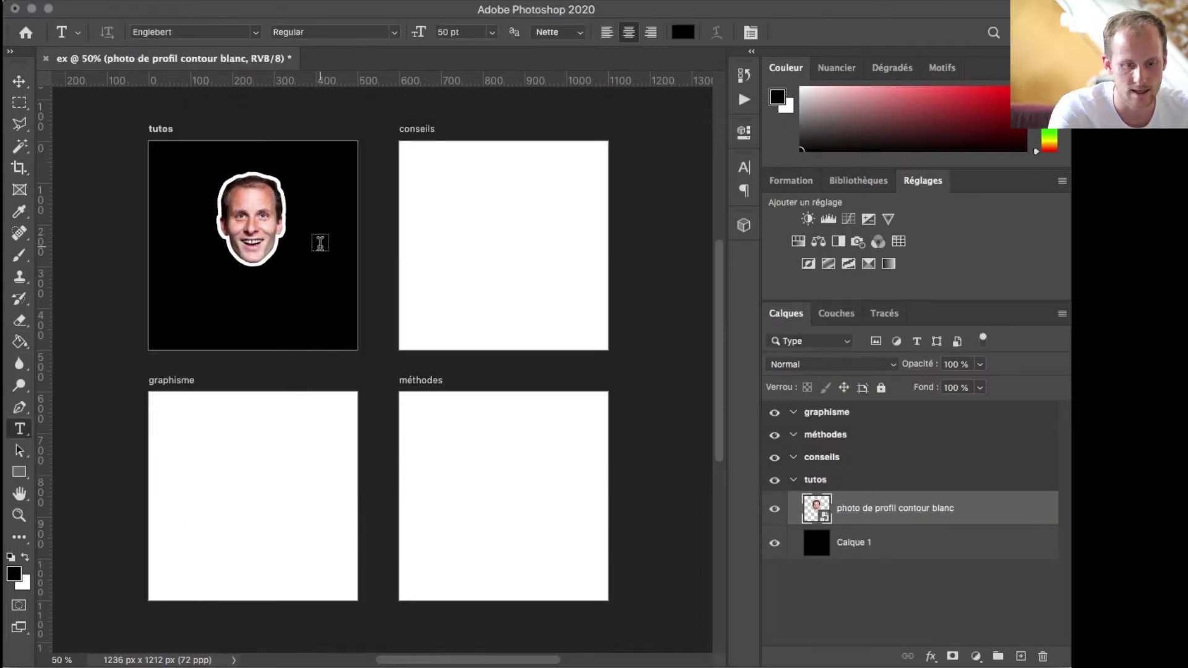
left_click(255, 325)
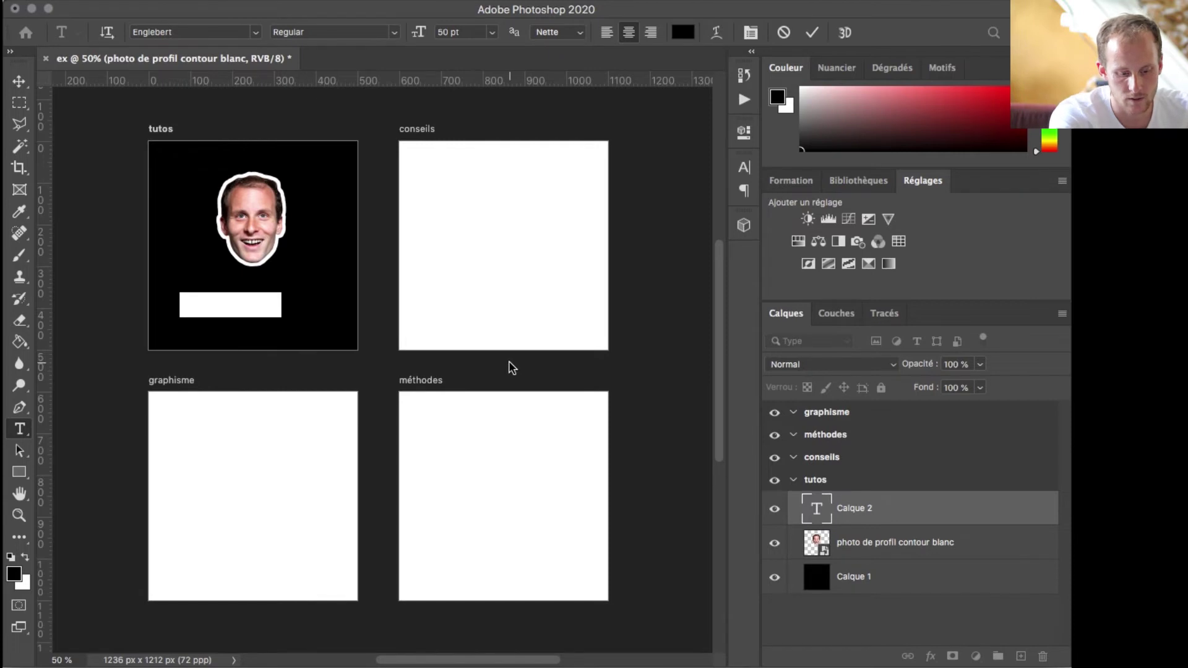
left_click(24, 557)
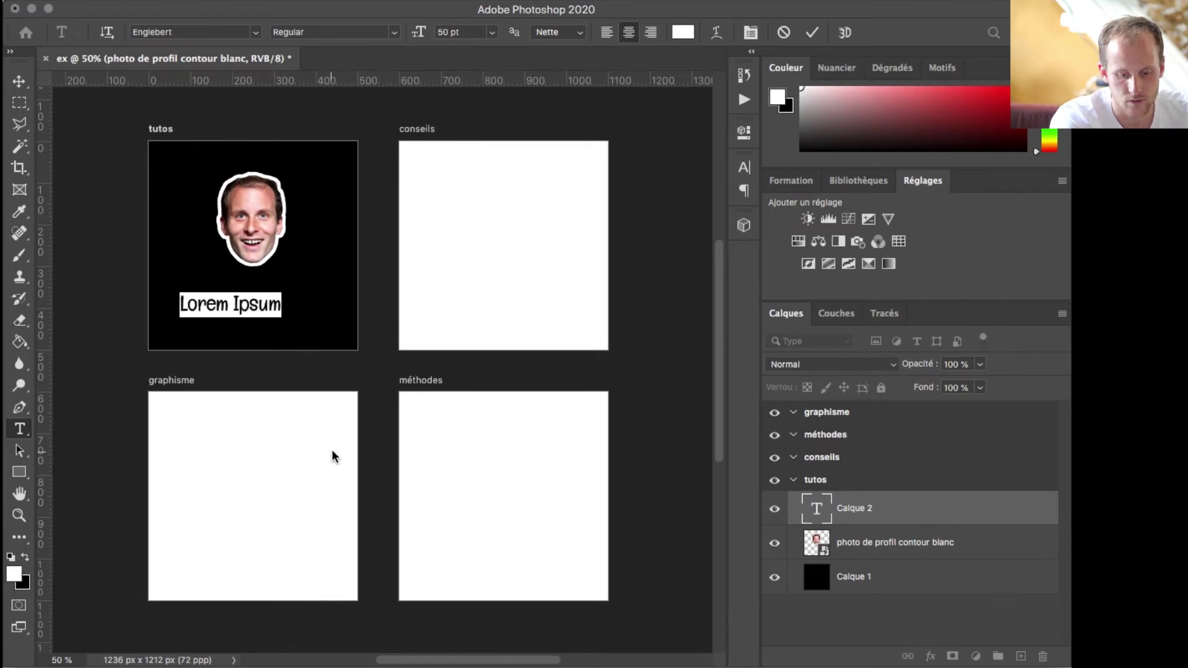
key("BackSpace")
type("TUTOS")
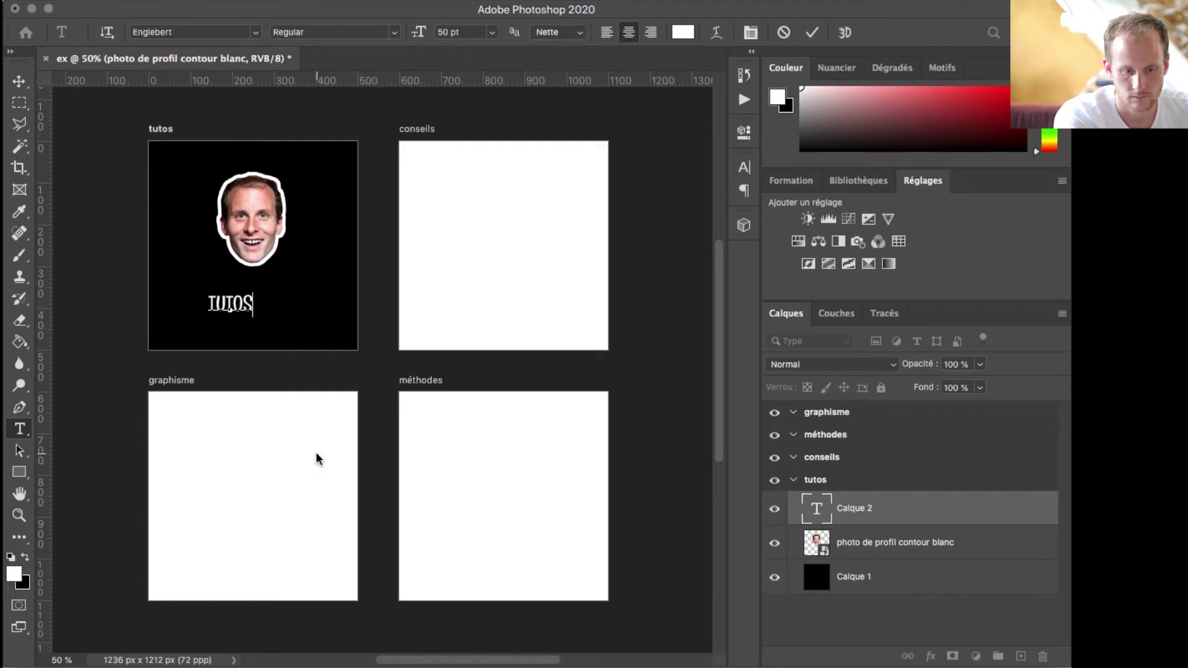
key("super+a")
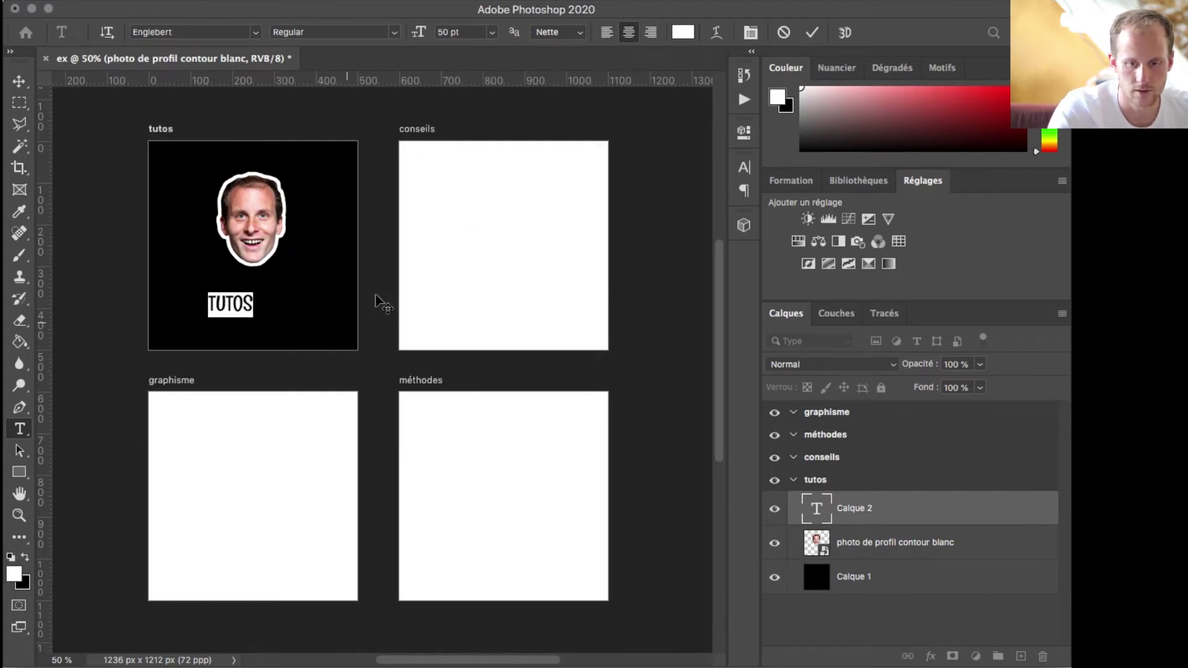
left_click(812, 32)
Move the TUTOS text with the Move tool so it is centred horizontally beneath the photo
key("shift+v")
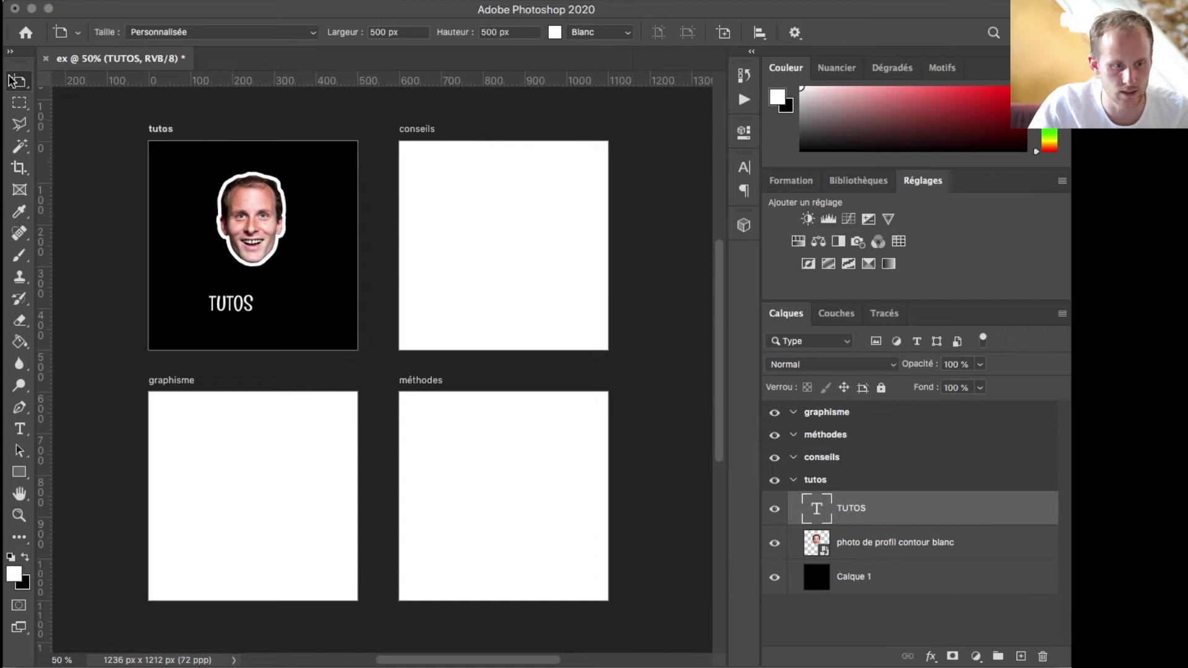
right_click(19, 81)
left_click(62, 81)
left_click_drag(245, 308, 274, 321)
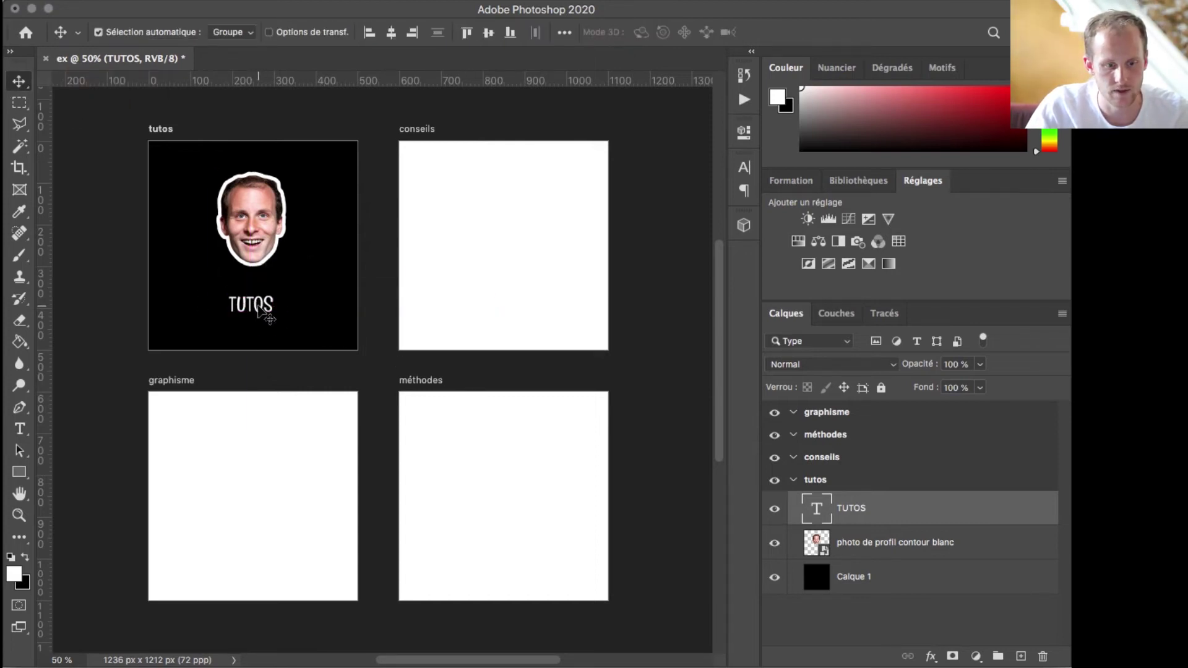
Group the text, photo and black layers of tutos, and copy the group into the conseils, méthodes and graphisme artboards
left_click(861, 579, "shift")
left_click_drag(872, 508, 999, 656)
double_click(849, 502)
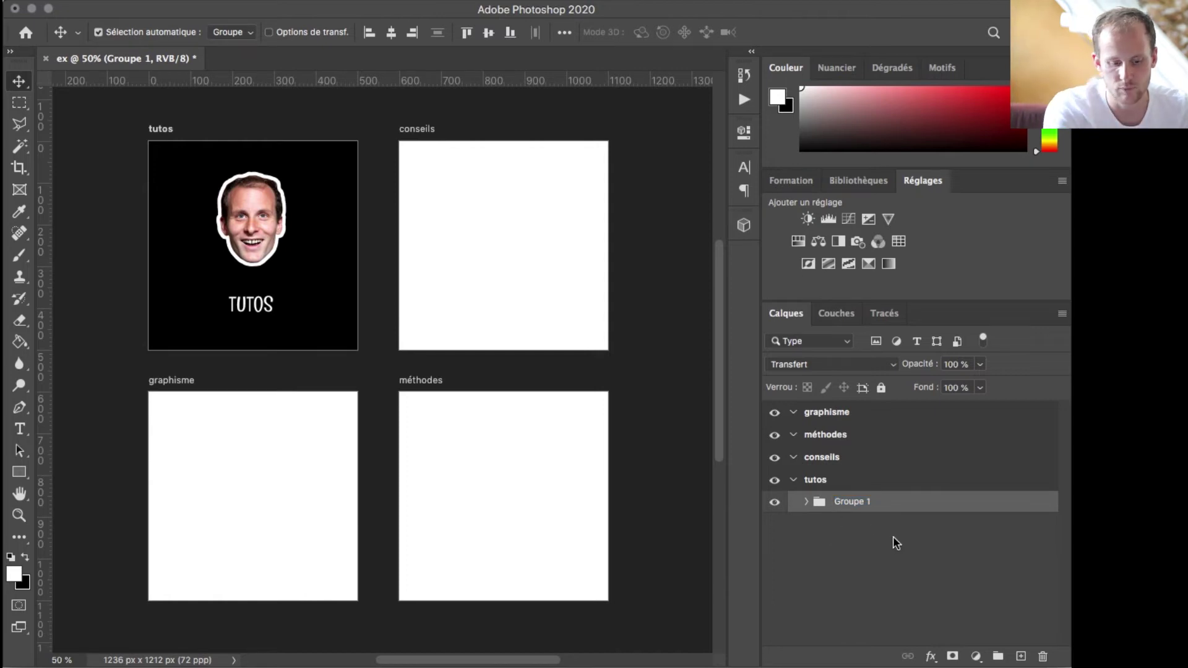
left_click_drag(814, 512, 816, 457)
left_click_drag(847, 527, 837, 419)
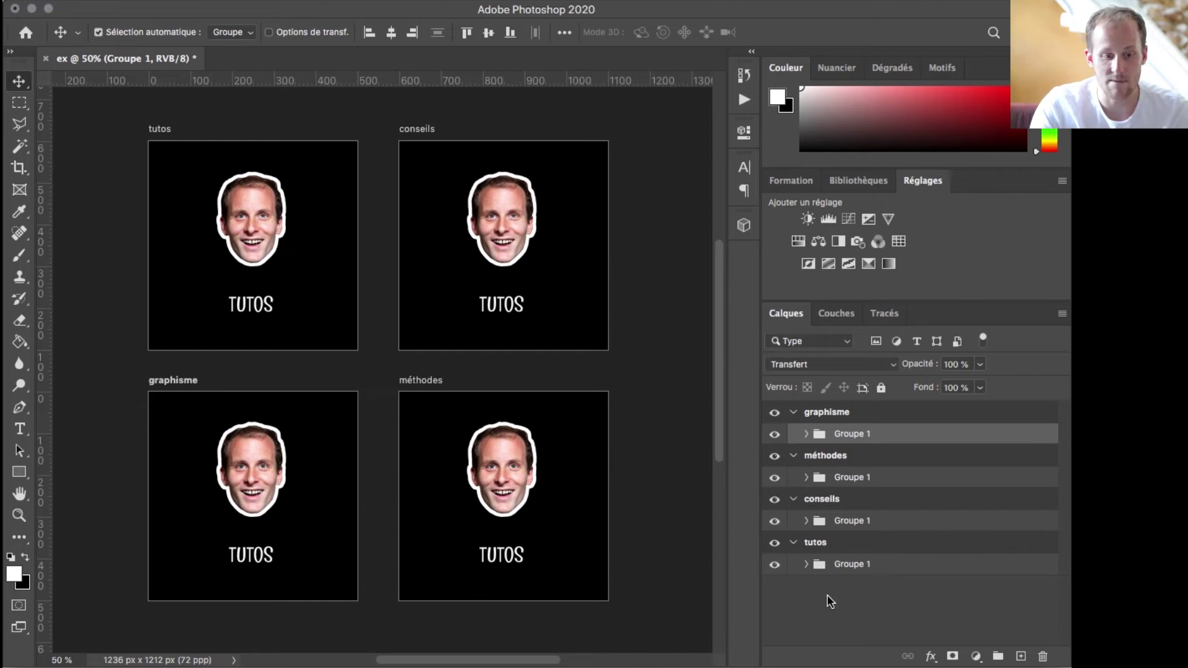
Change the text in the conseils artboard's group to "CONSEILS" and collapse that artboard's layers
left_click(794, 500)
left_click(794, 500)
left_click(807, 521)
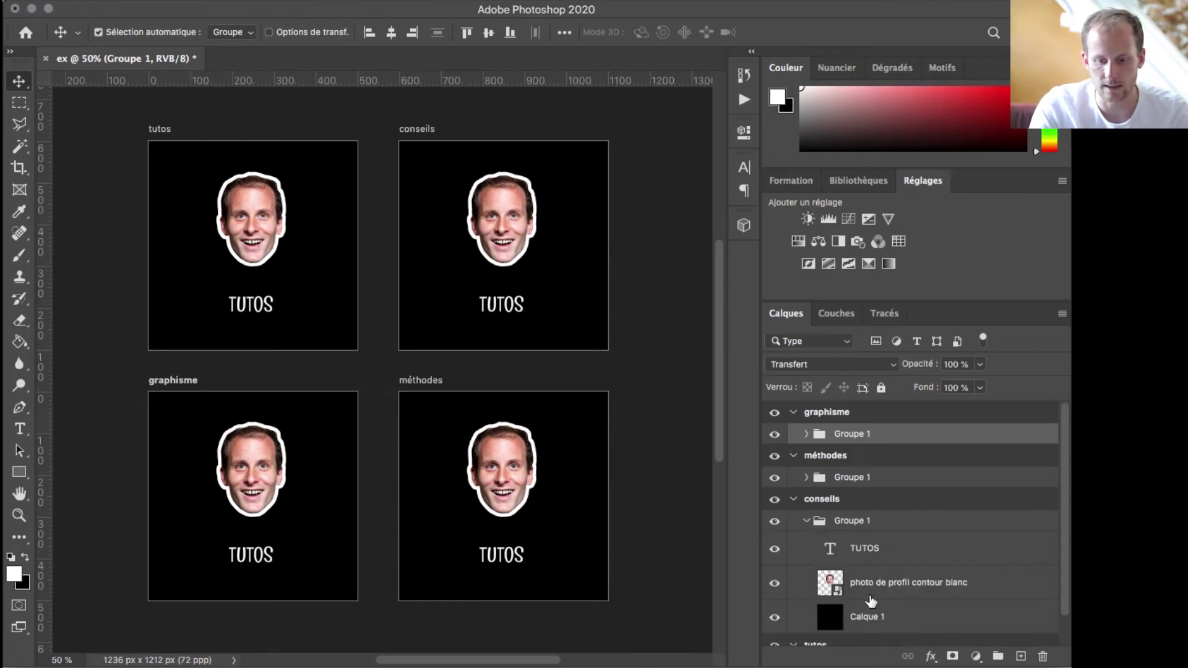
double_click(859, 550)
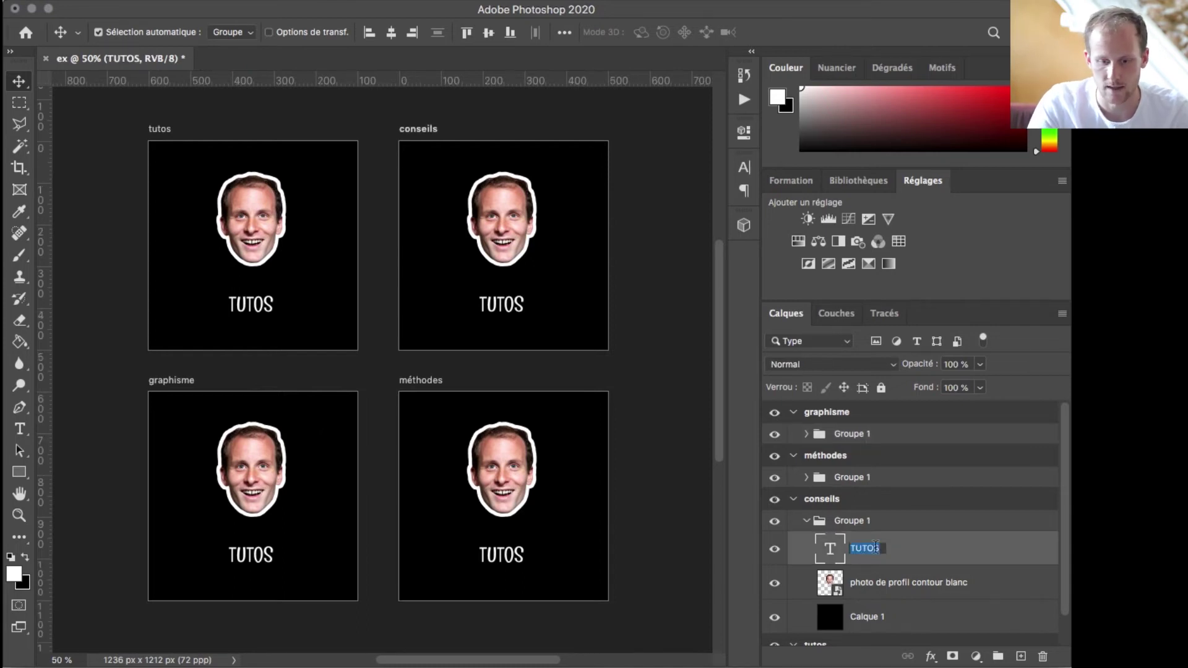
double_click(830, 549)
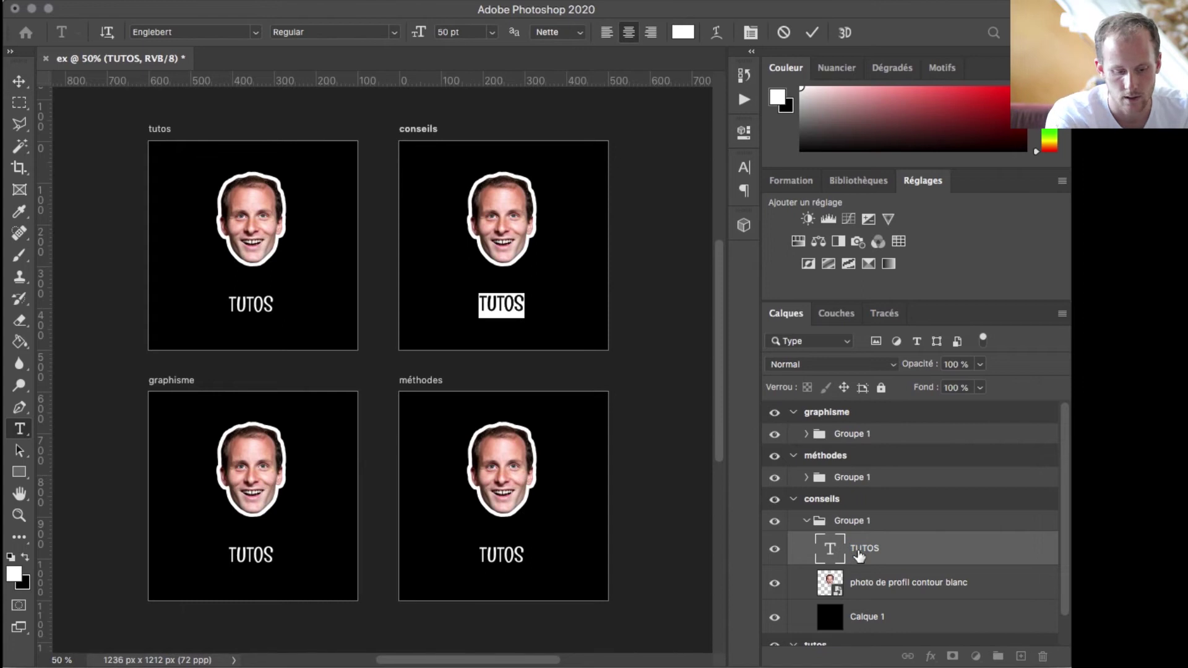
type("CONS")
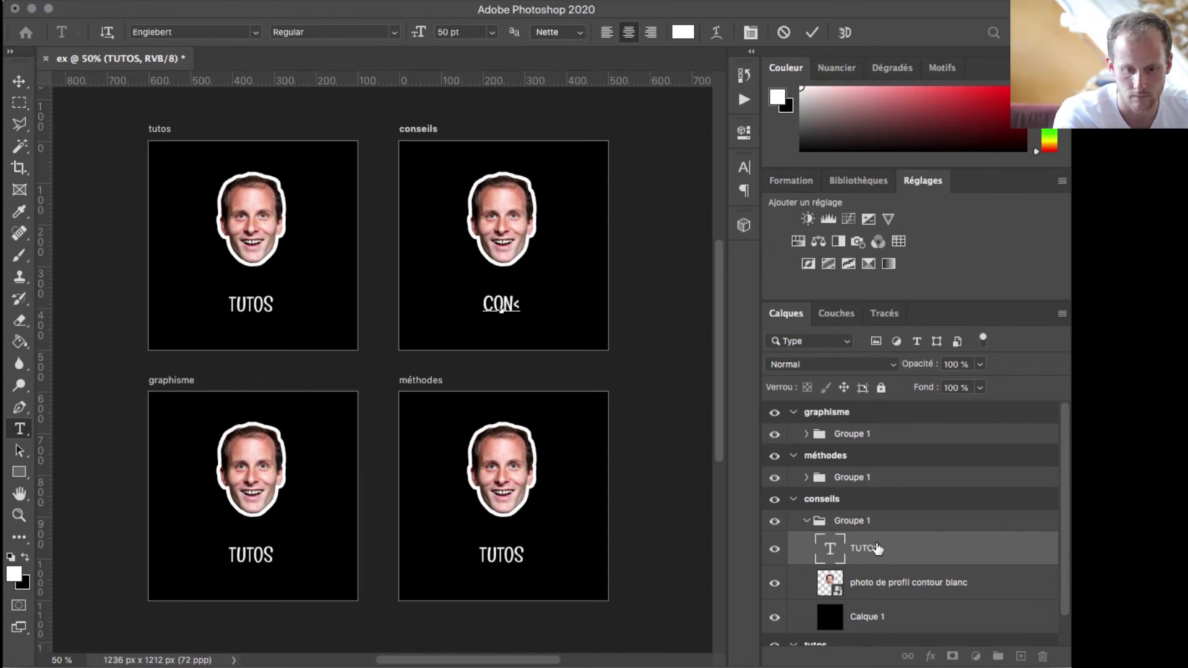
key("BackSpace")
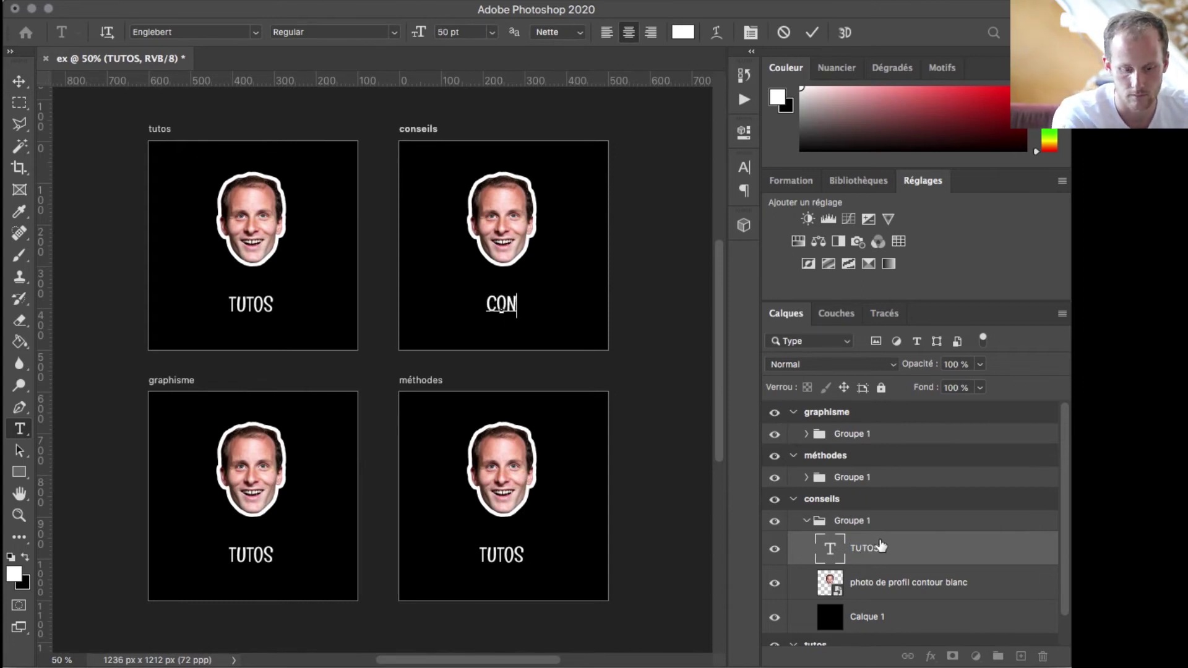
type("SE")
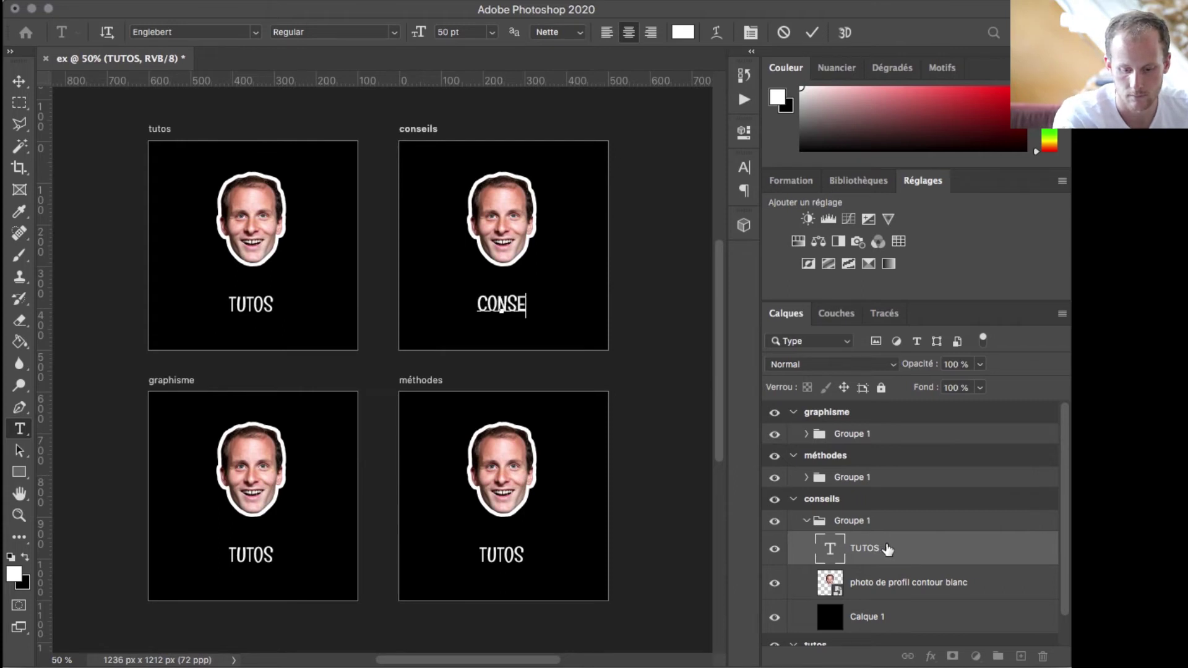
type("ILS")
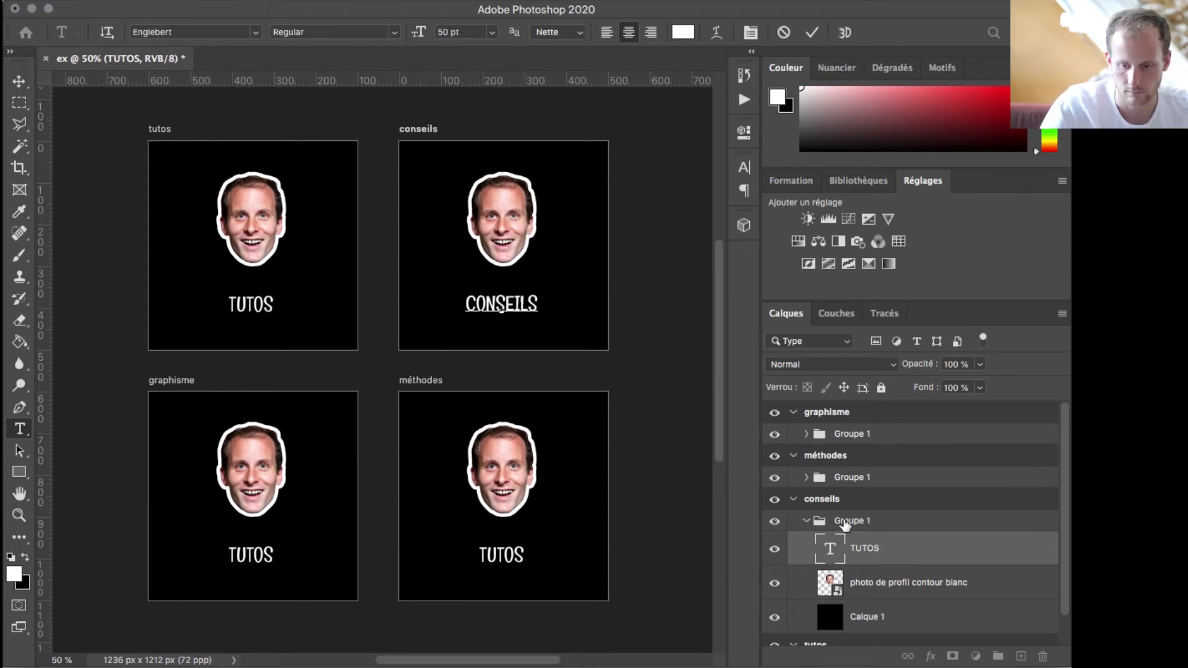
left_click(794, 499)
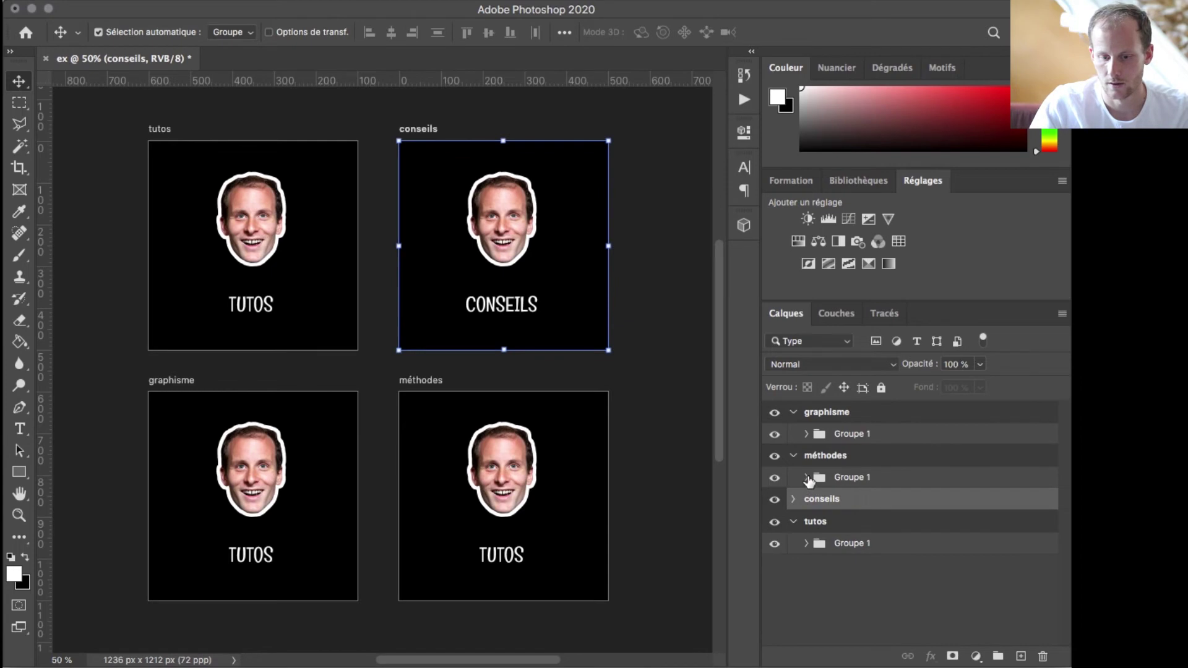
Change the text in the méthodes artboard's group to "MÉTHODES"
left_click(806, 477)
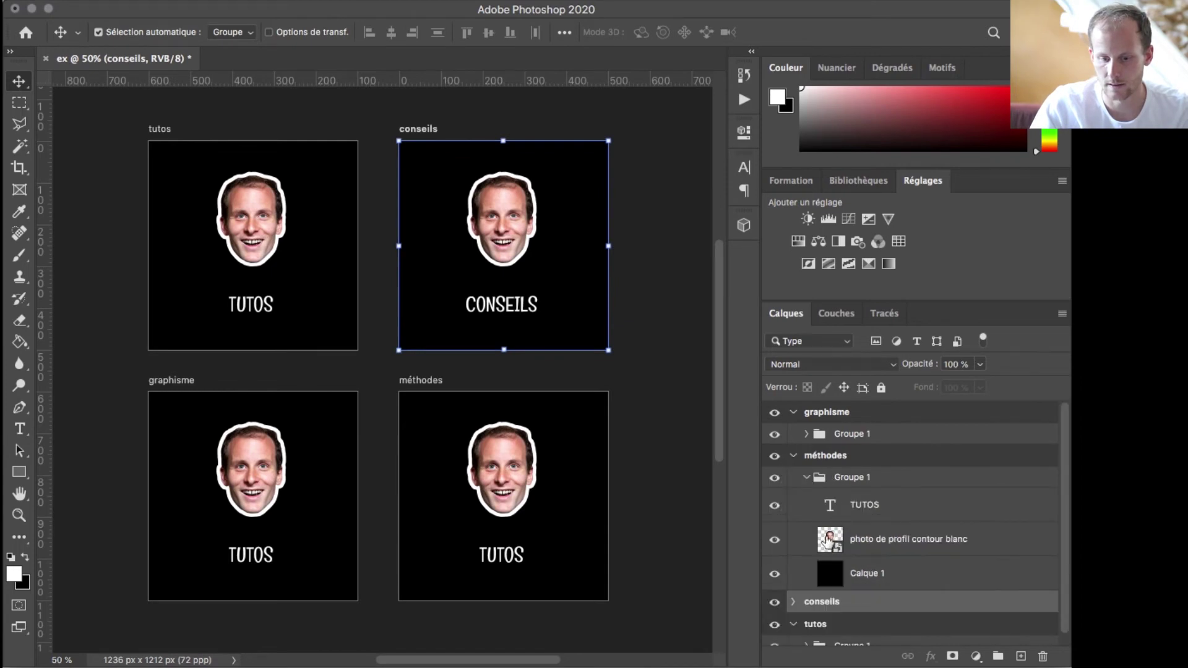
double_click(830, 511)
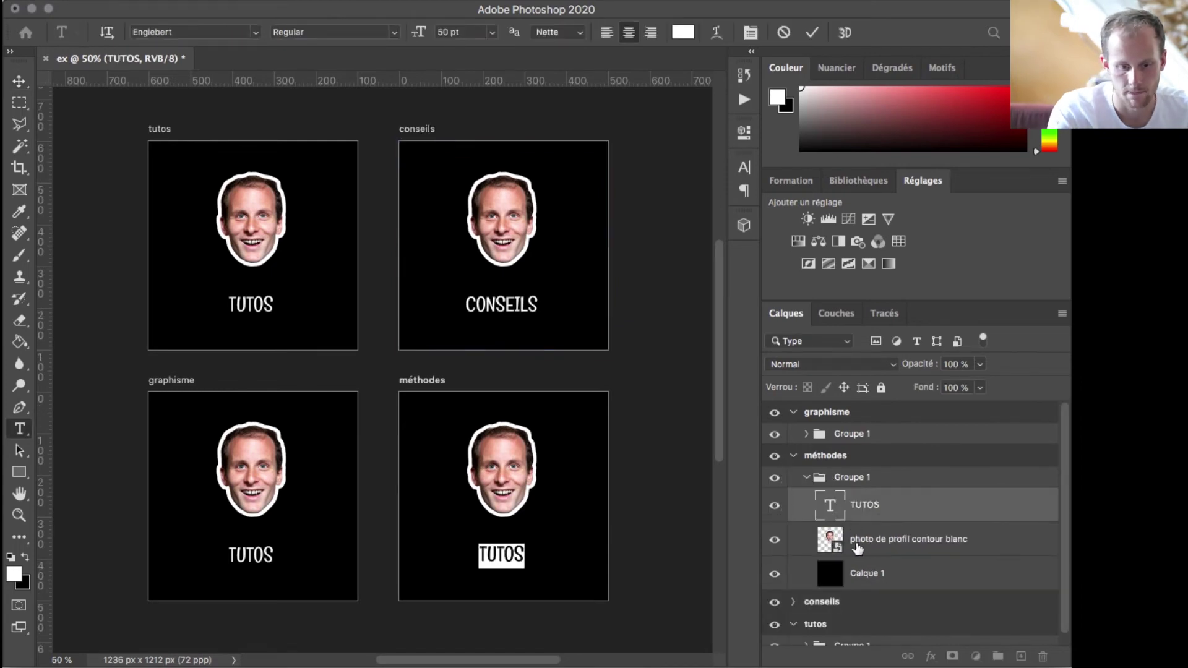
type("M")
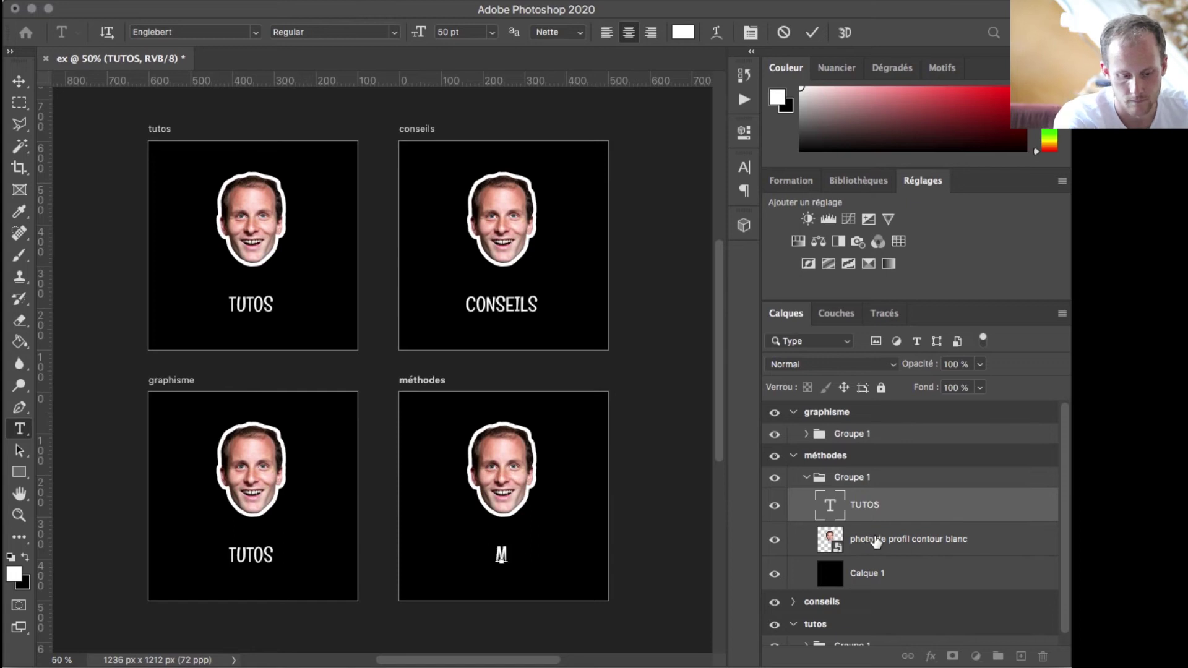
type("E")
key("BackSpace")
type("ÉTHODES")
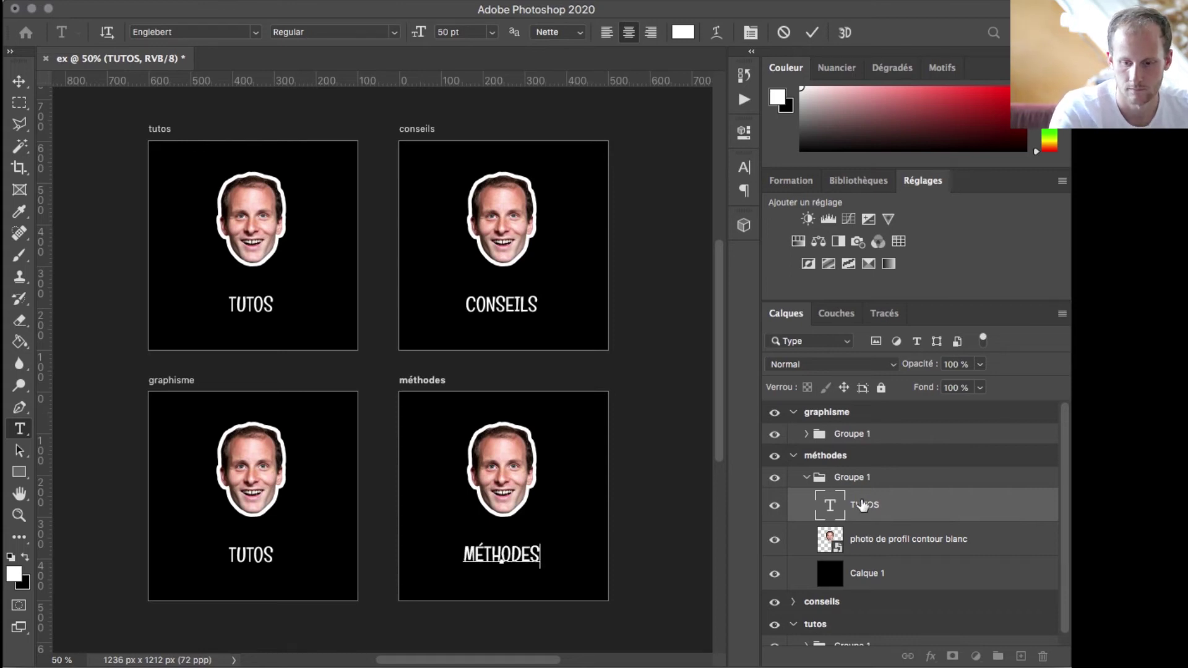
left_click(813, 32)
key("v")
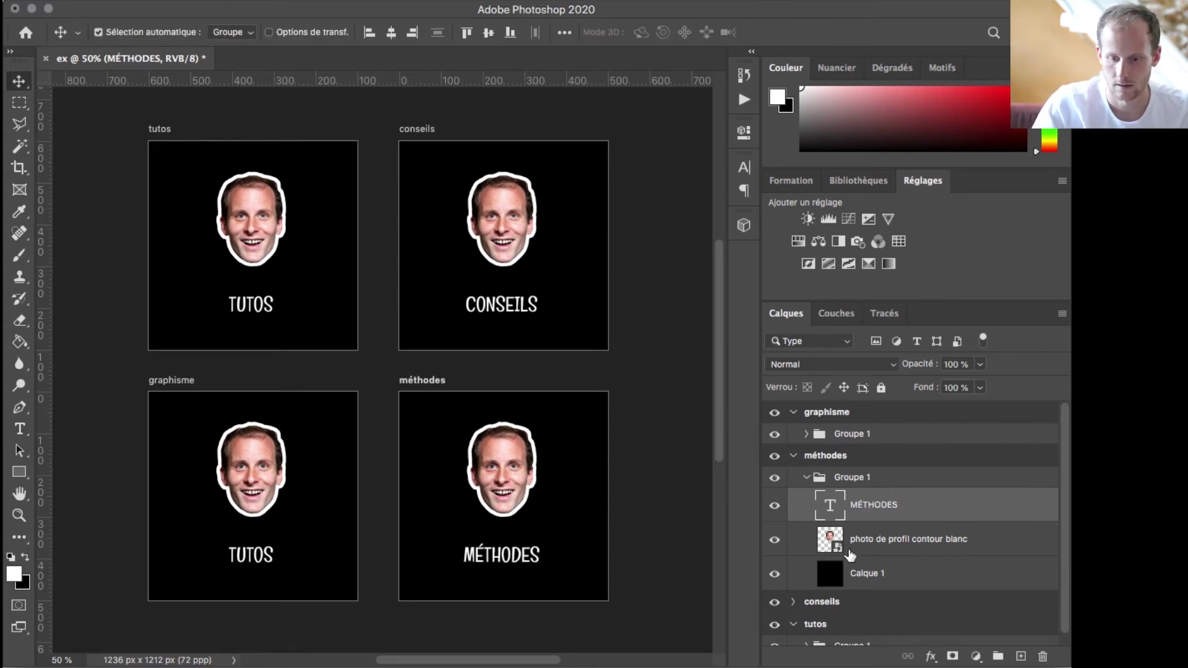
Change the text in the graphisme artboard's group to "GRAPHISME"
left_click(797, 454)
left_click(806, 434)
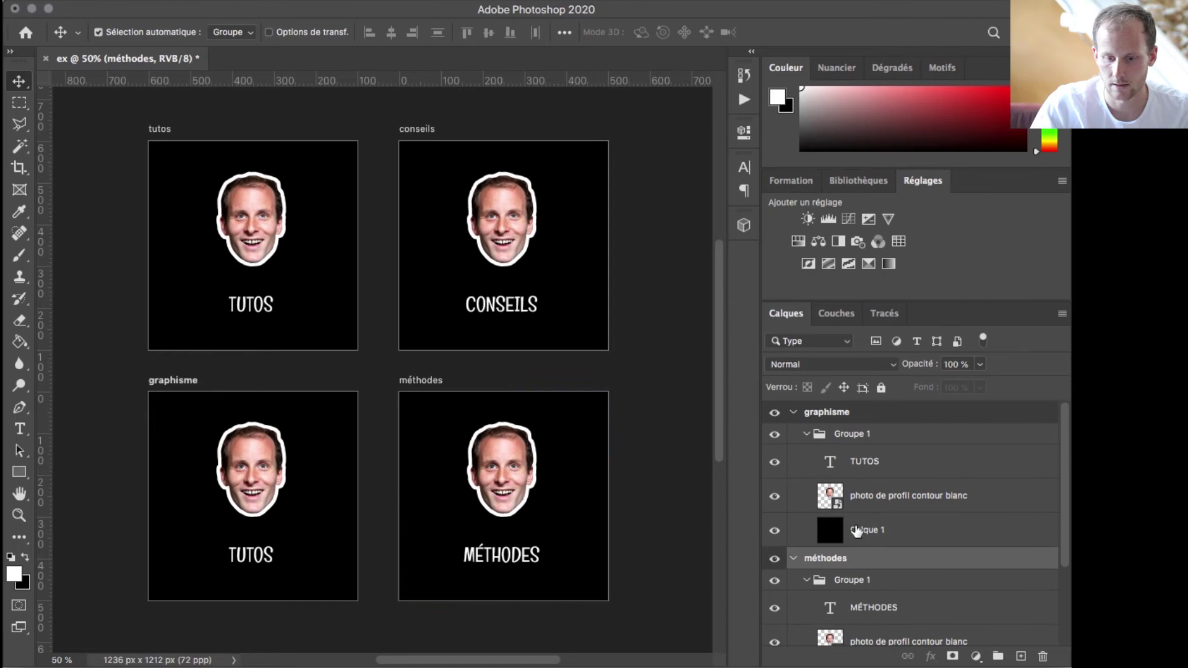
left_click(857, 531)
left_click(857, 463)
double_click(837, 474)
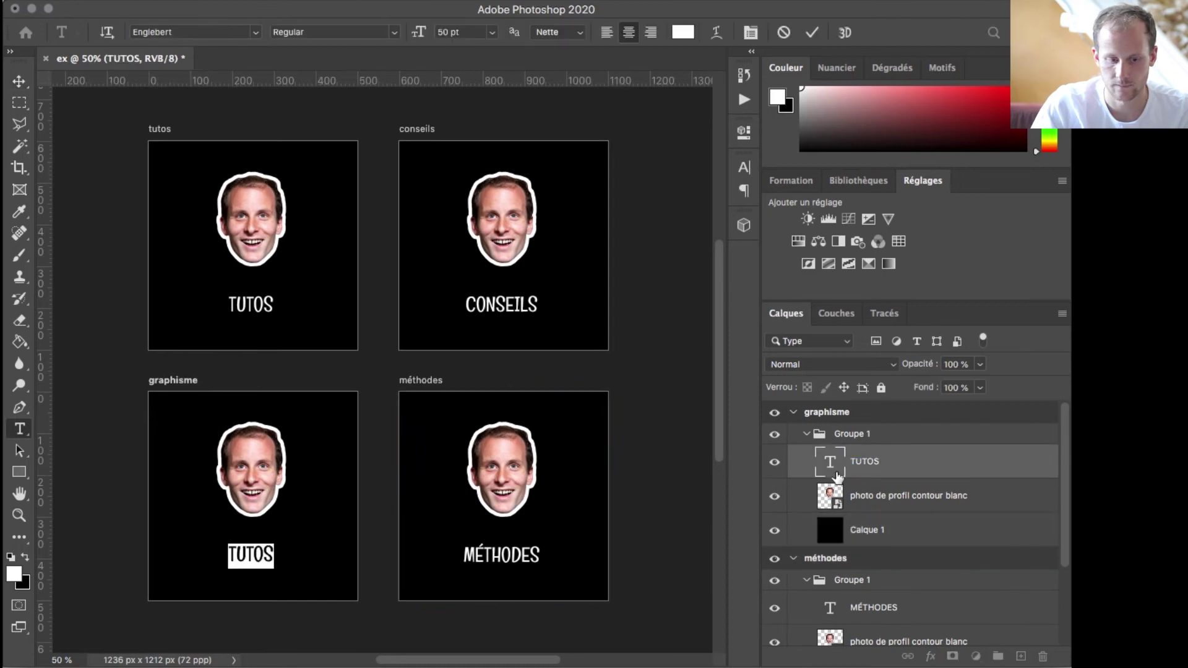
type("GRA")
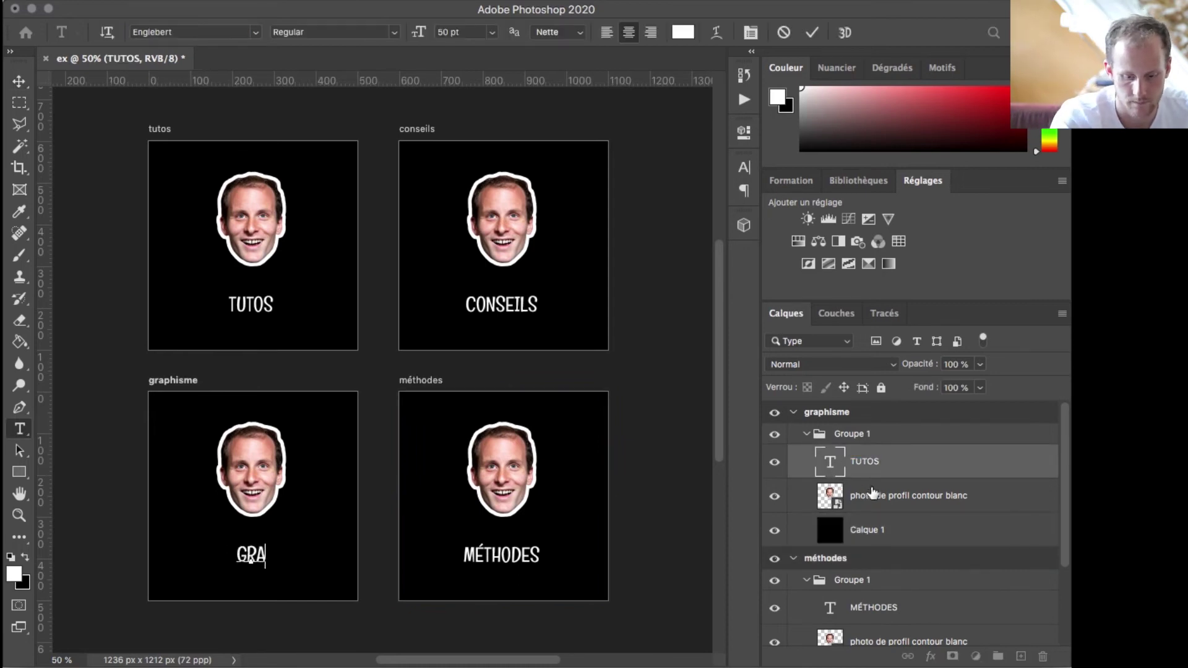
type("PHISME")
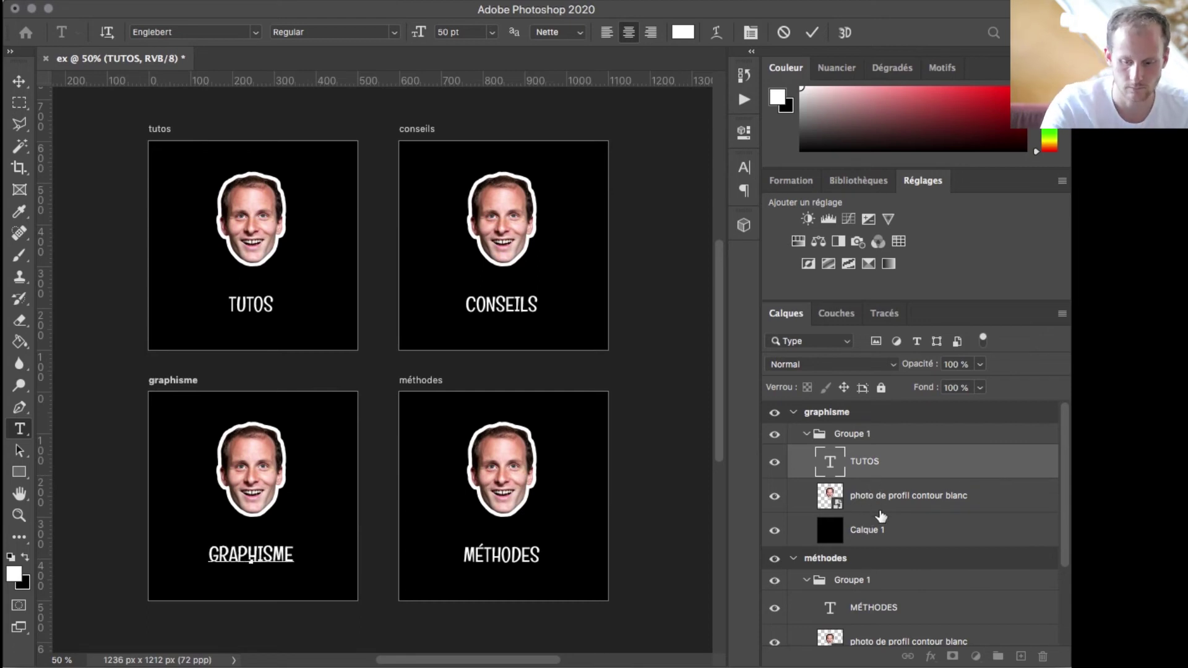
left_click(812, 32)
key("v")
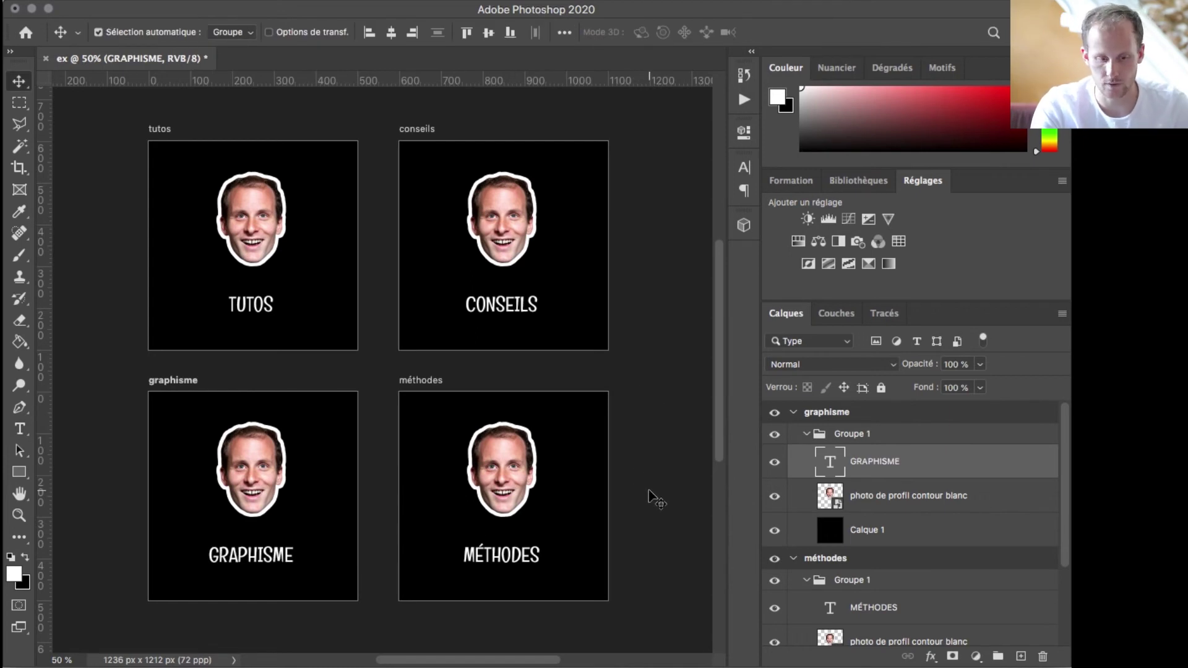
Collapse the layers of the graphisme and méthodes artboards so only artboard names are listed
left_click(788, 415)
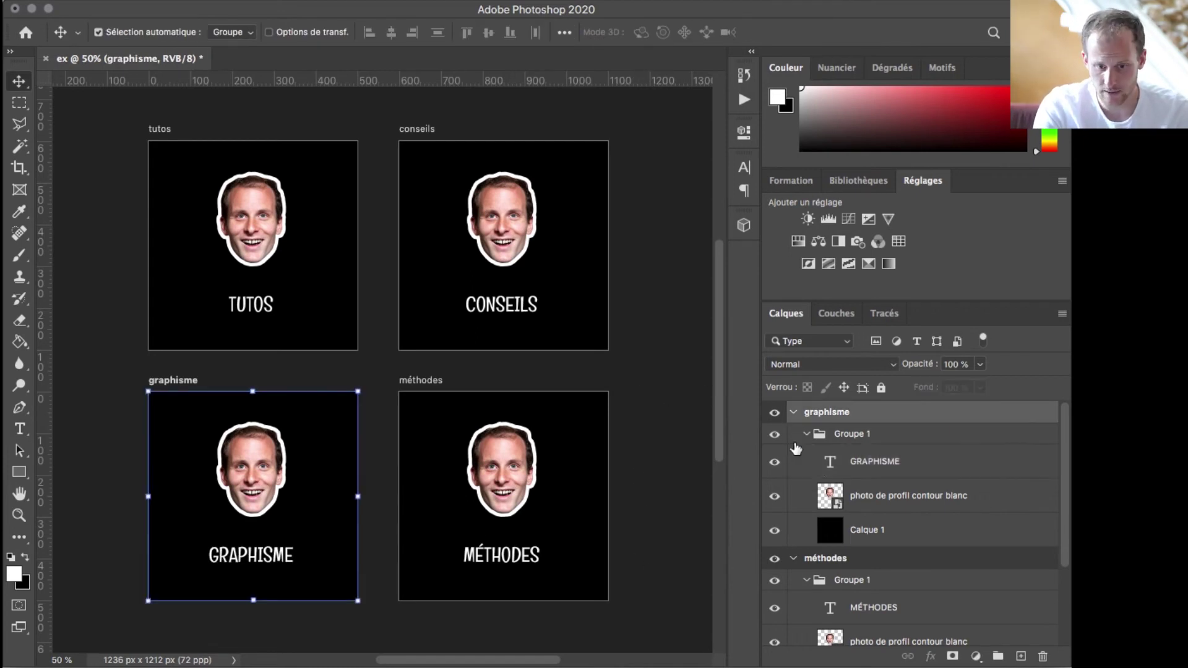
left_click(793, 413)
left_click(794, 435)
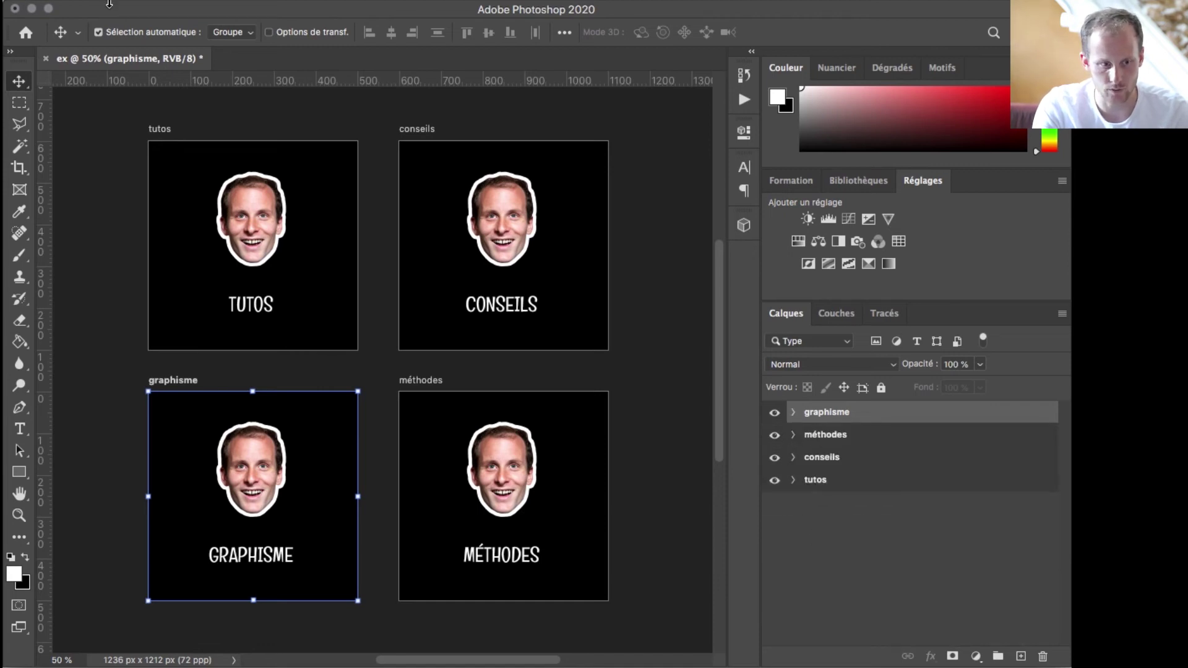
Open Export As for the four artboards and set the graphisme artboard's file format to JPG
left_click(143, 9)
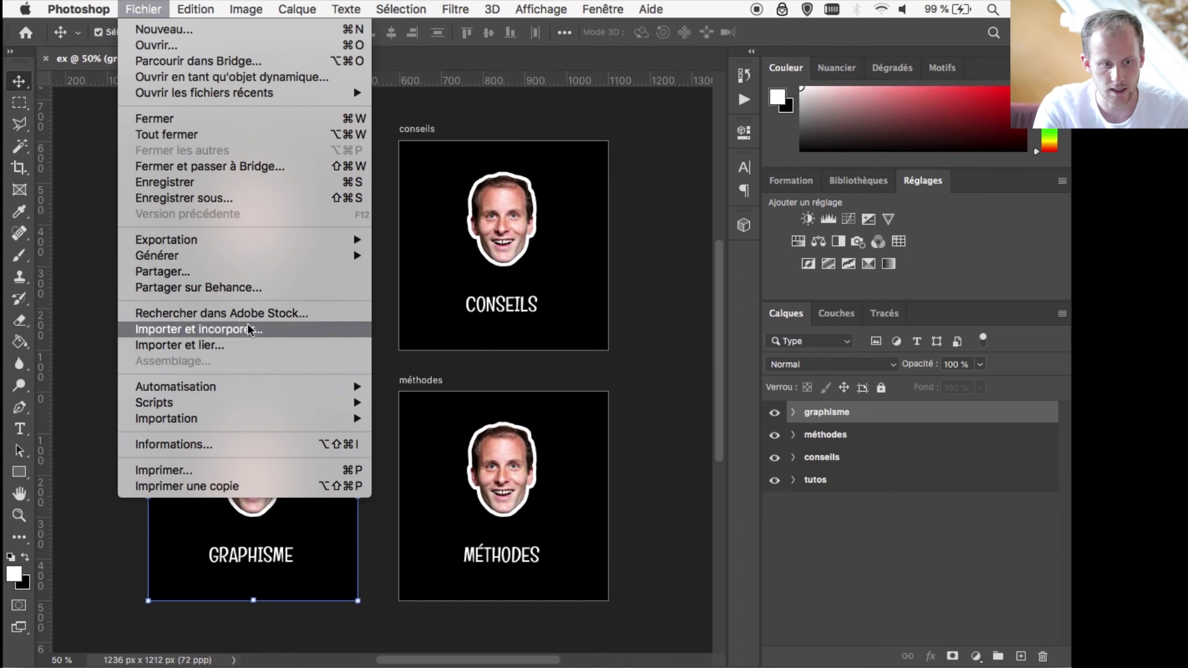
mouse_move(251, 241)
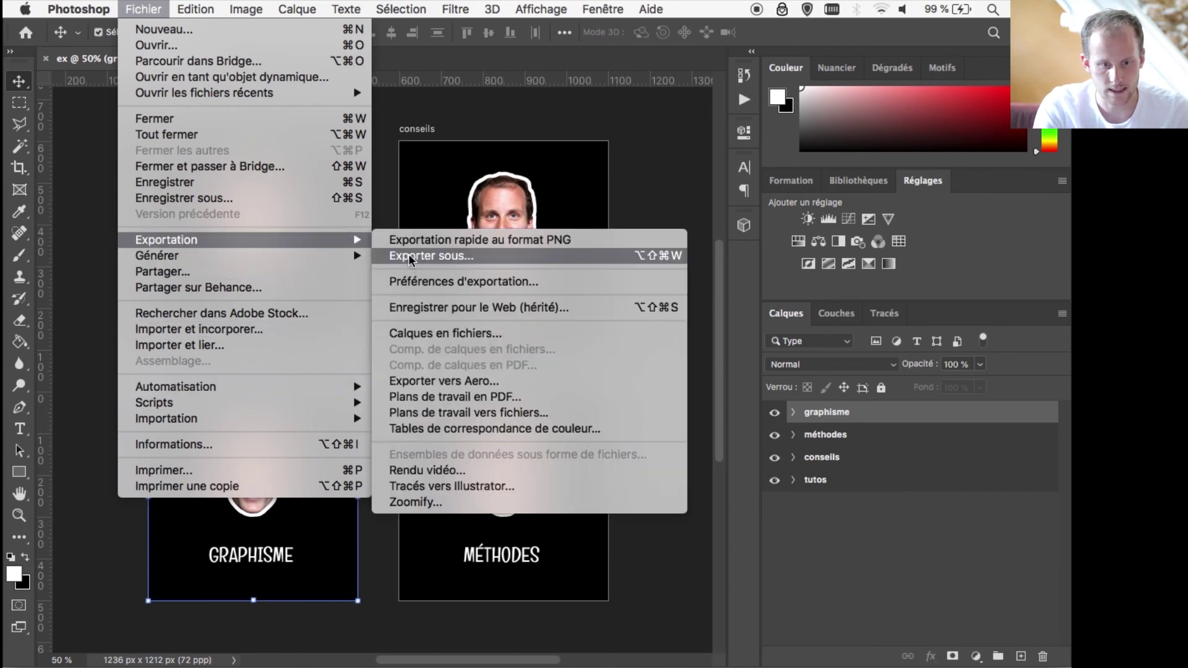
left_click(409, 257)
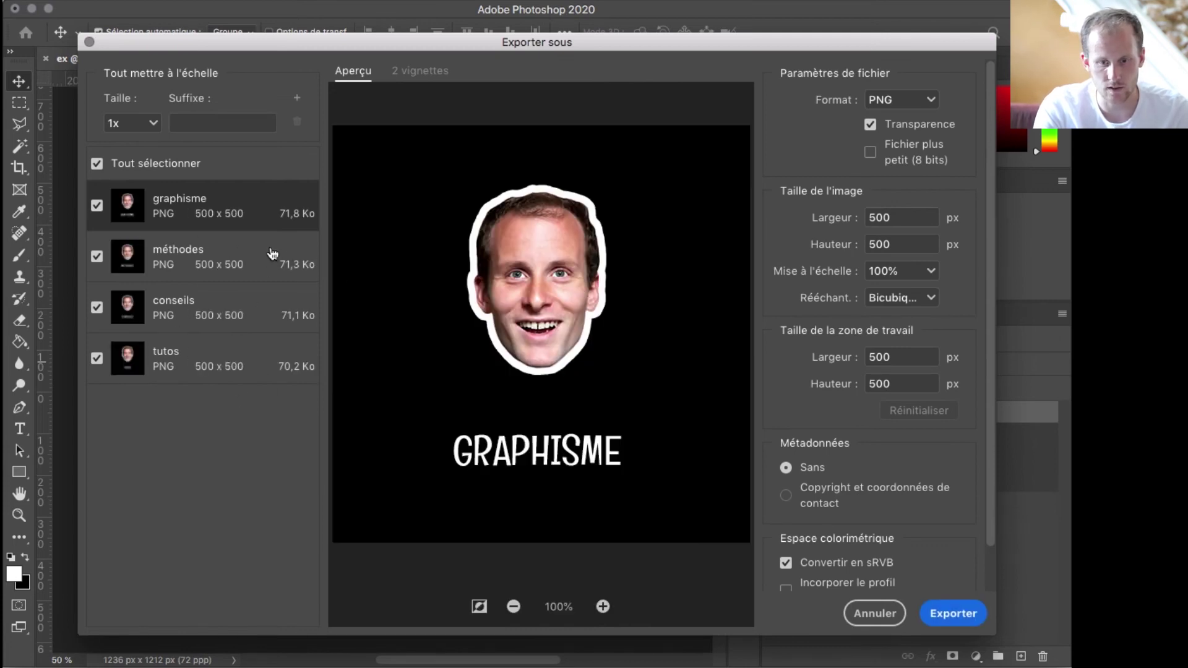
left_click(886, 100)
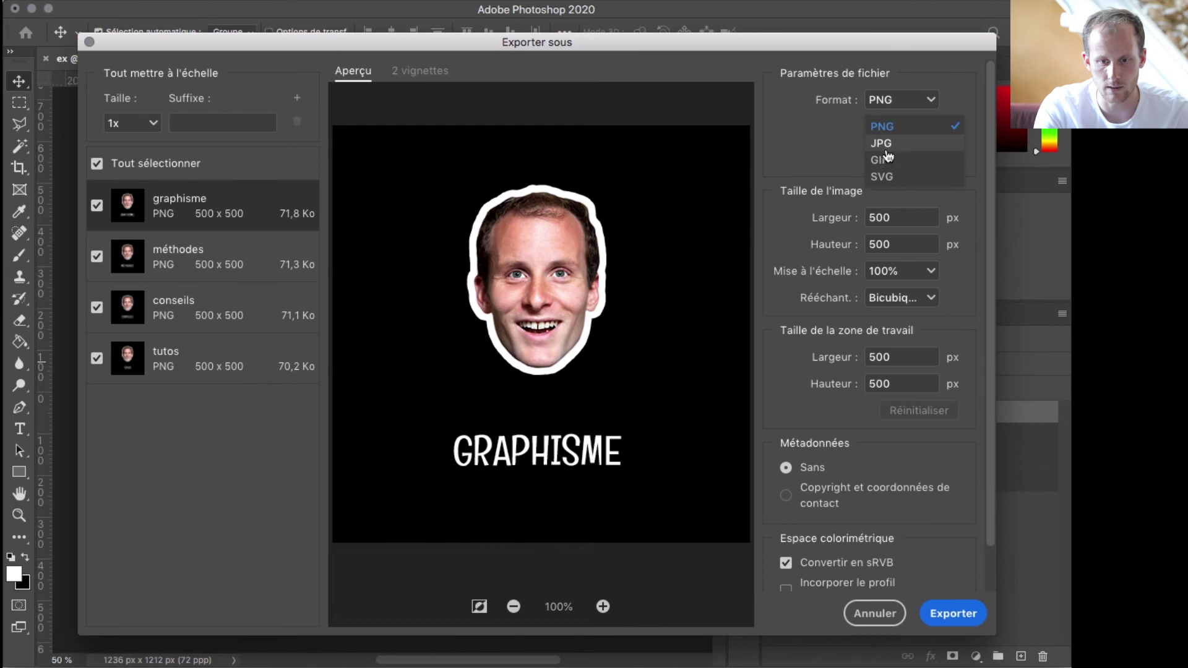
left_click(881, 145)
Export the artboards into a new folder named "RÉSULTAT" inside the desktop folder "Outil plan de travail"
left_click(947, 614)
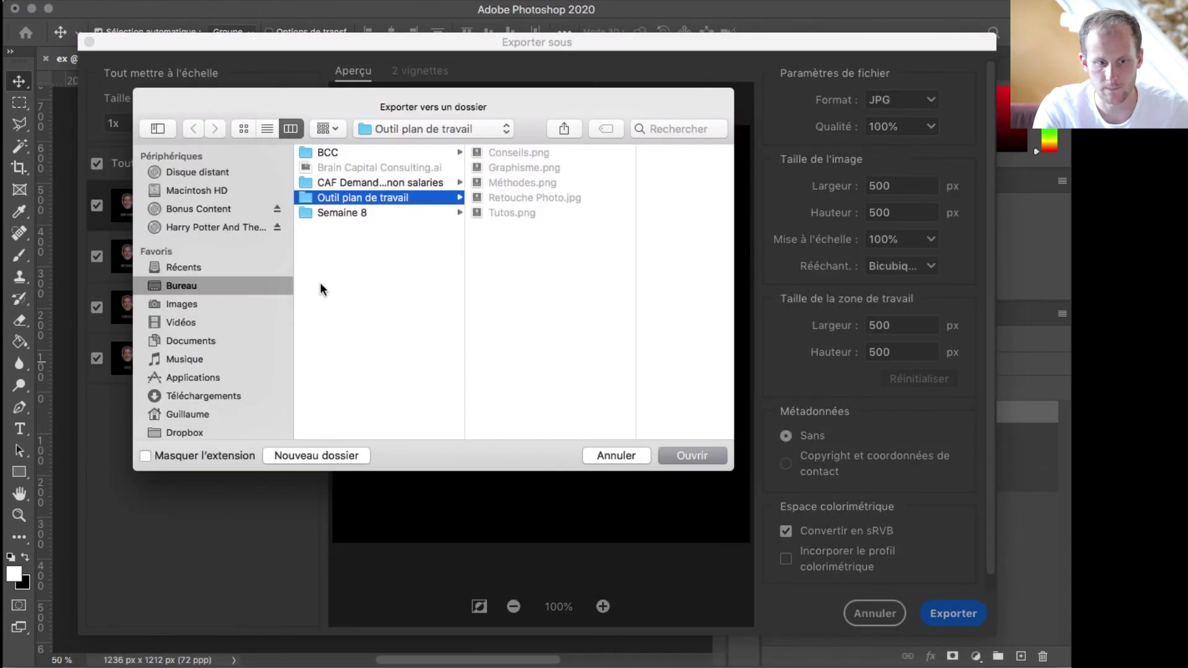
left_click(387, 263)
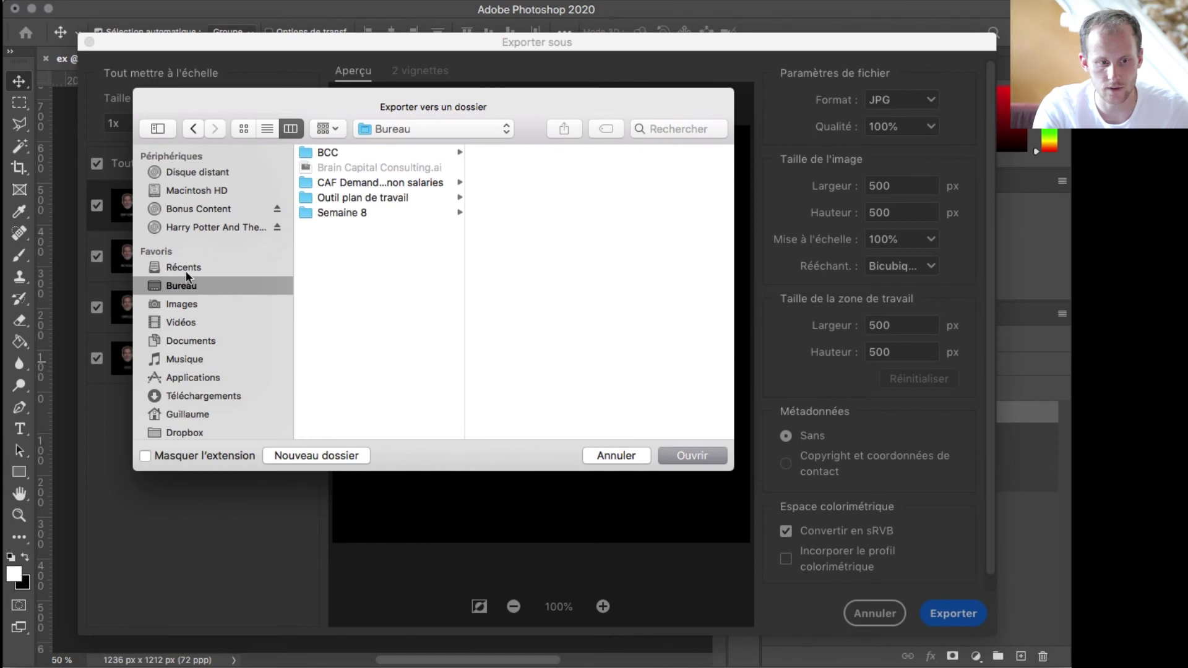
left_click(333, 199)
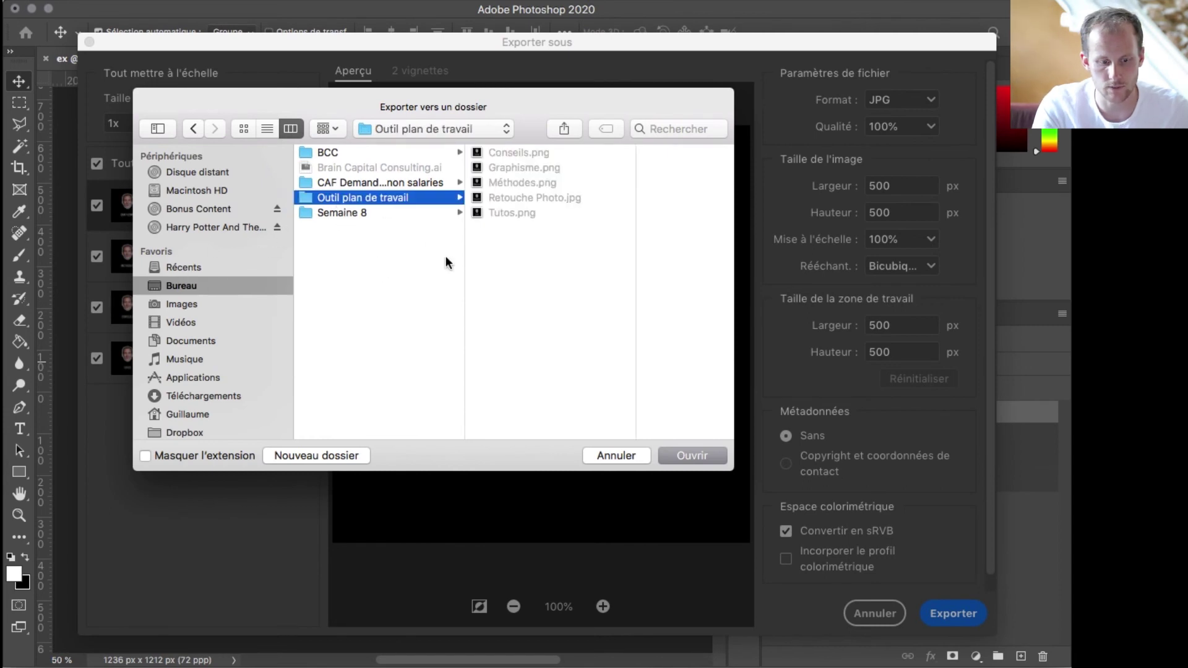
left_click(445, 199, "super")
left_click(446, 199)
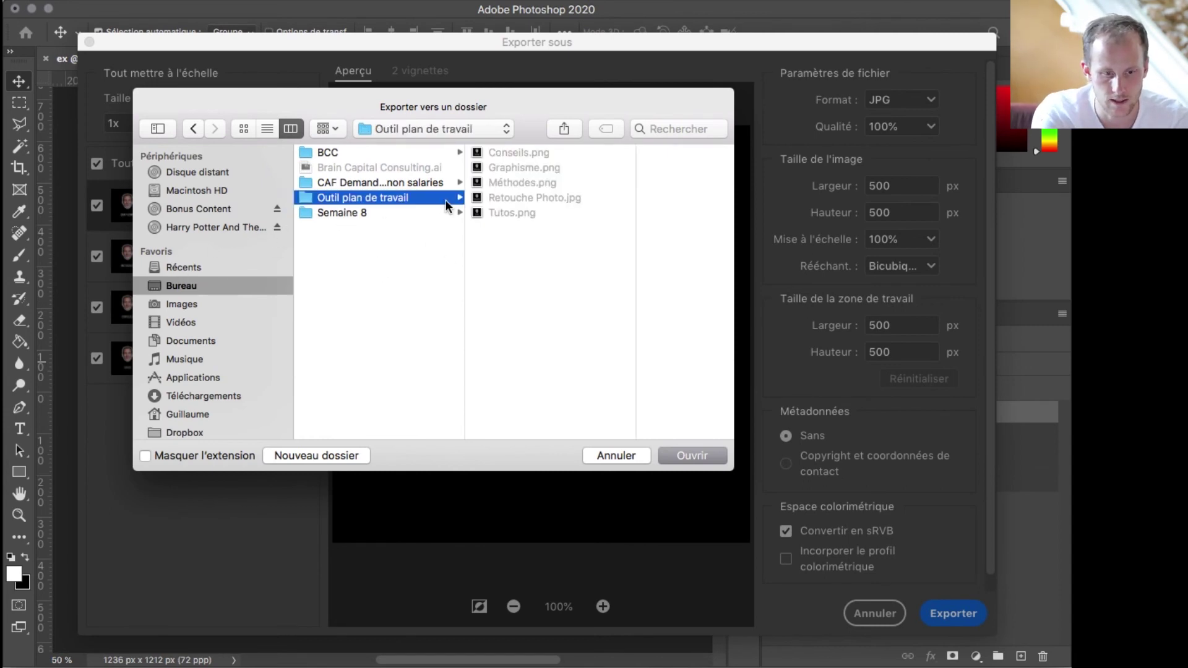
key("super+shift+n")
type("RÉSULTAT")
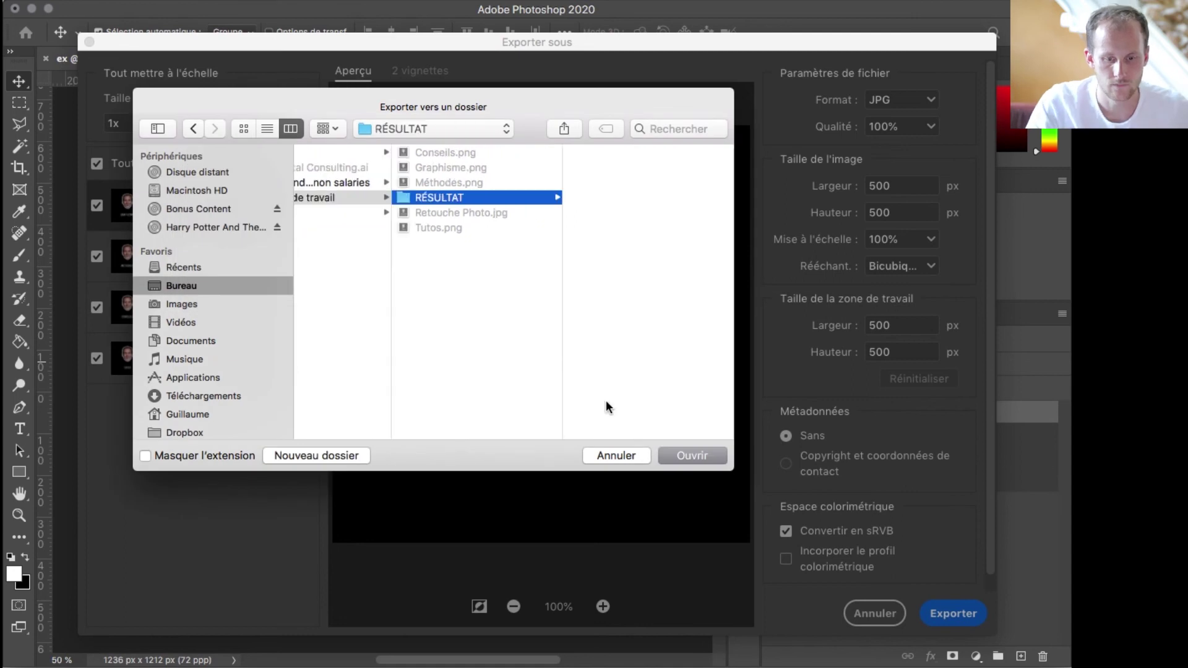
left_click(686, 456)
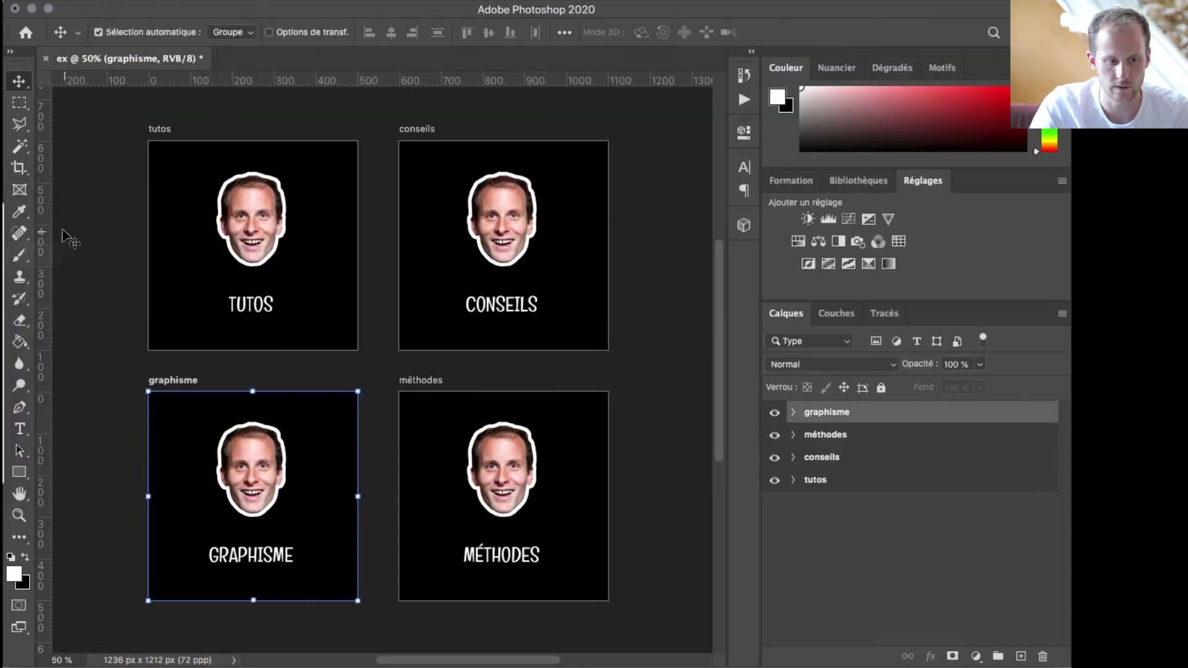
Switch to Finder, open the RÉSULTAT folder in "Outil plan de travail" on the desktop, and preview the exported images
left_click(20, 216)
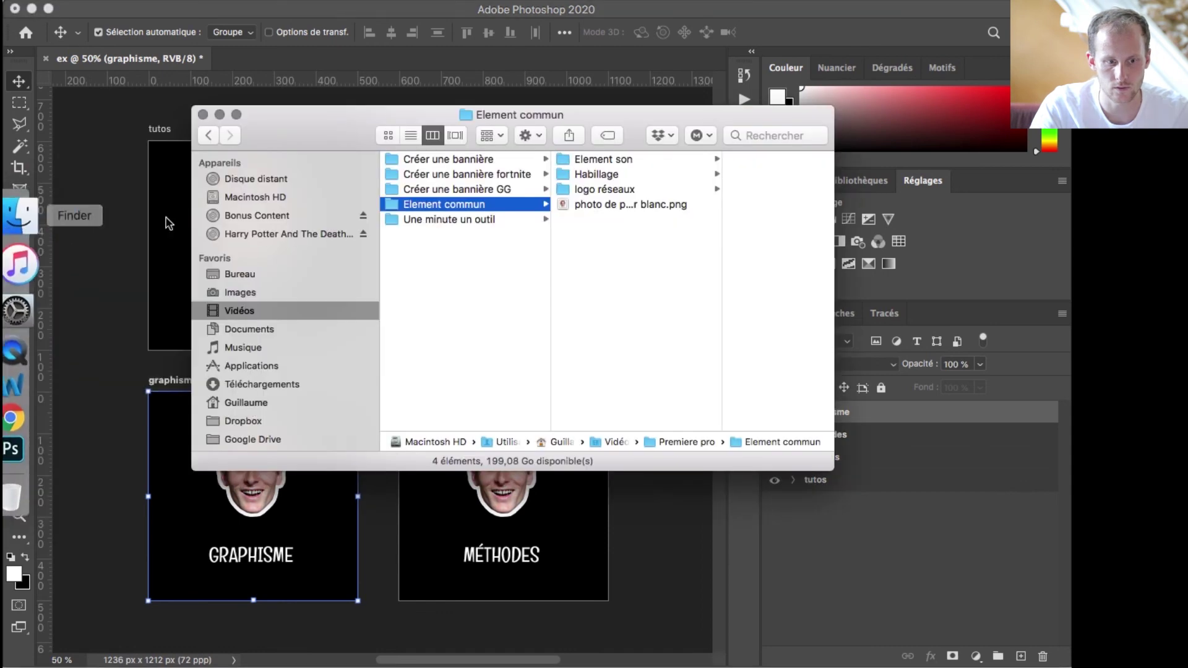
left_click(287, 277)
left_click(466, 203)
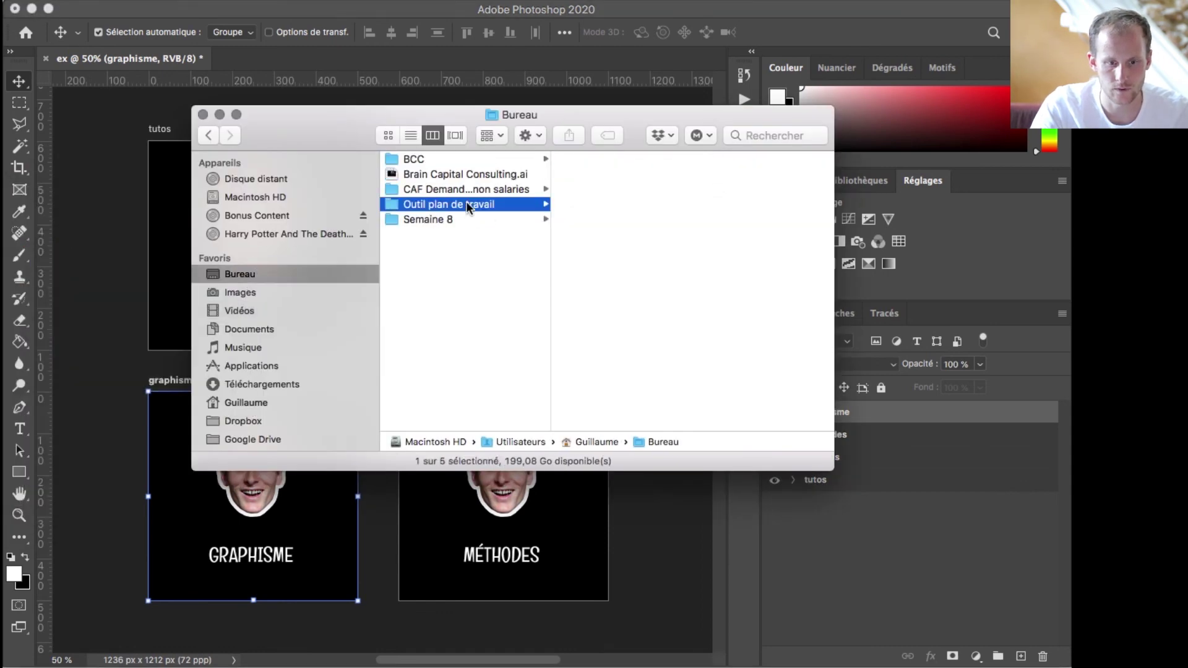
left_click(601, 204)
key("Right")
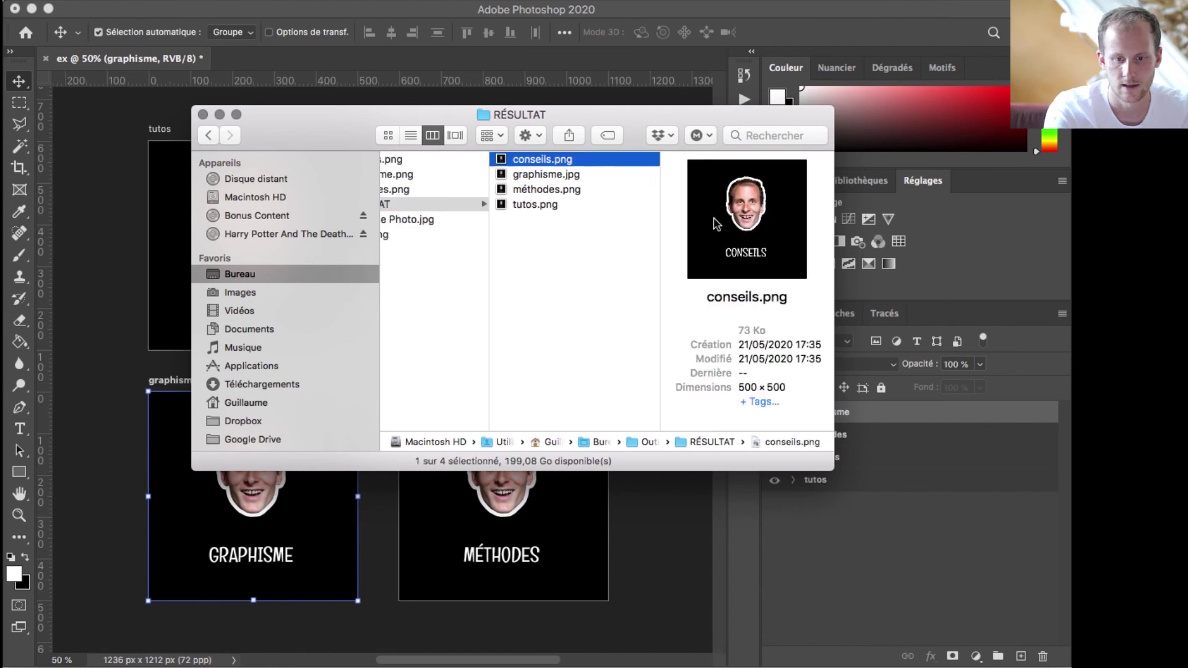
key("space")
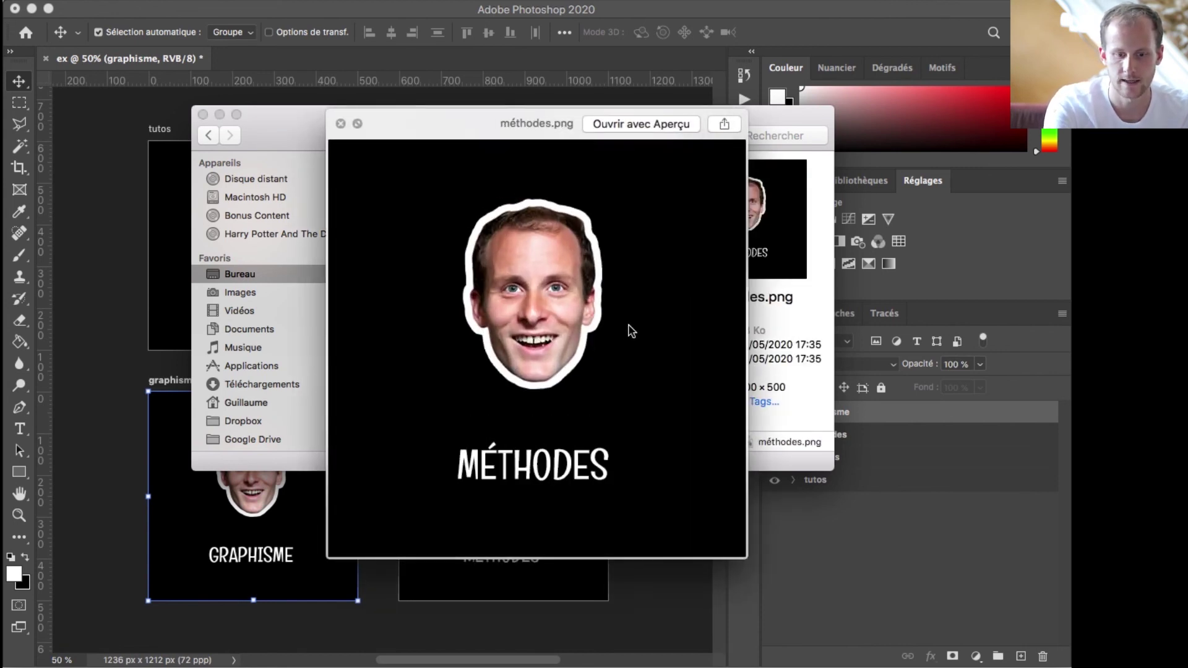